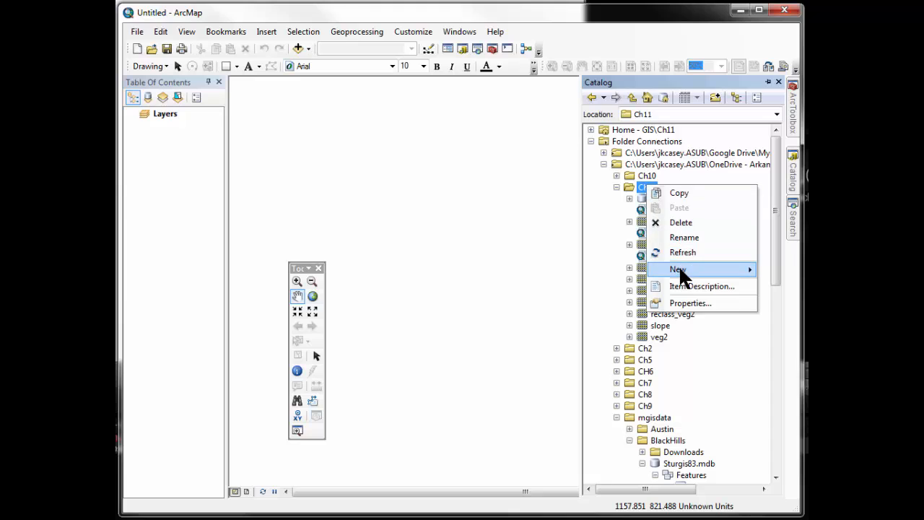
Create a new file geodatabase named ch11output in the Ch11 folder.
mouse_move(679, 268)
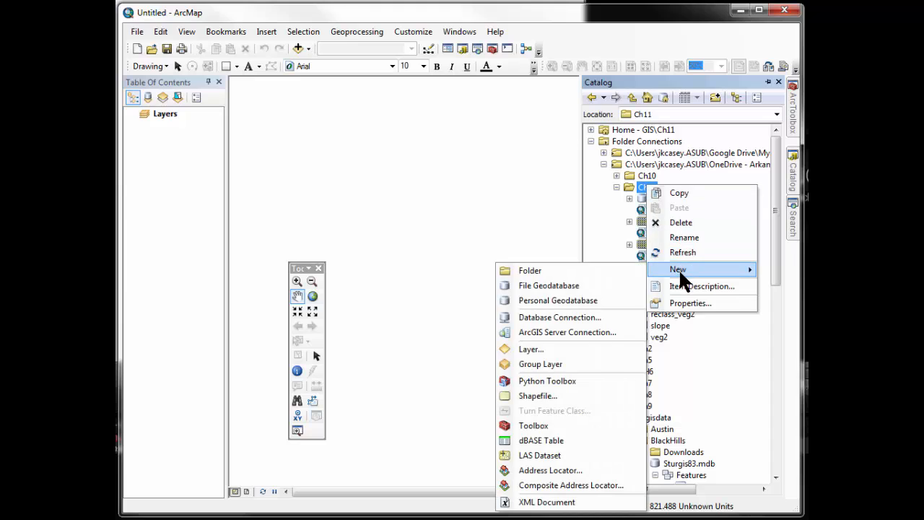
click(589, 288)
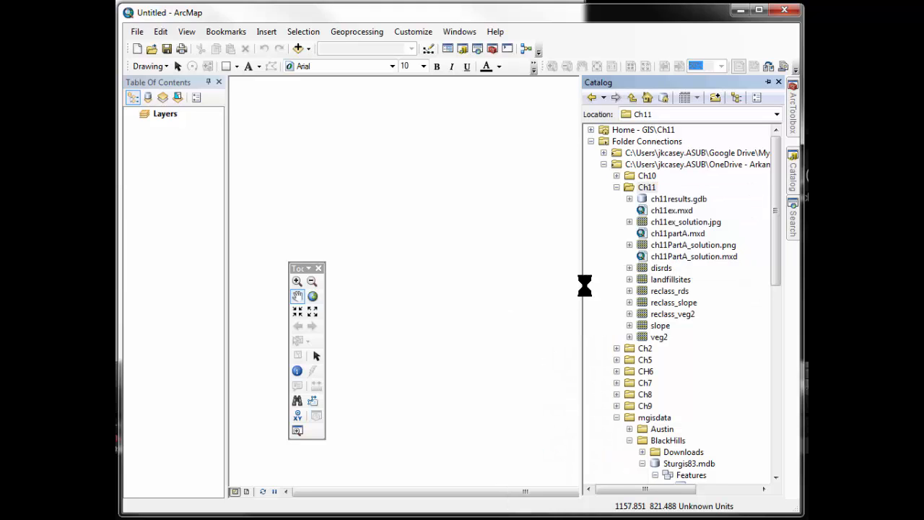
text(ch11)
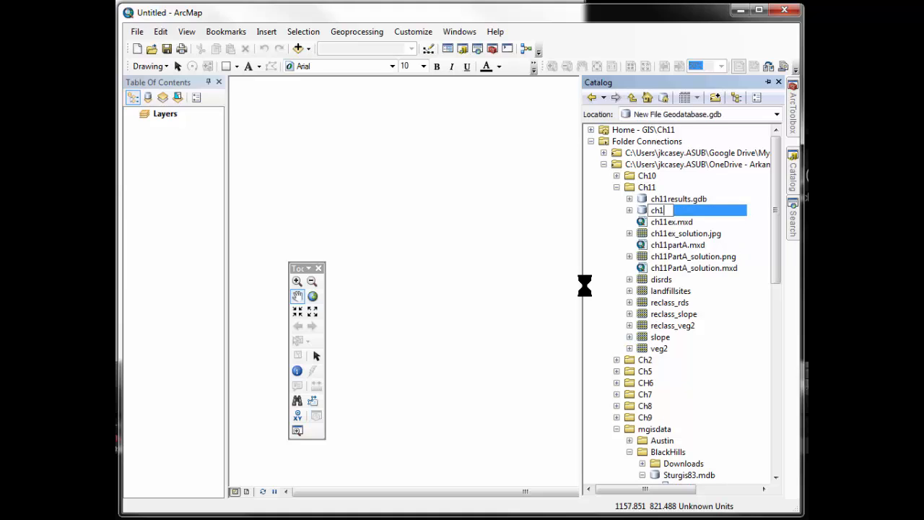
text(output)
key(Return)
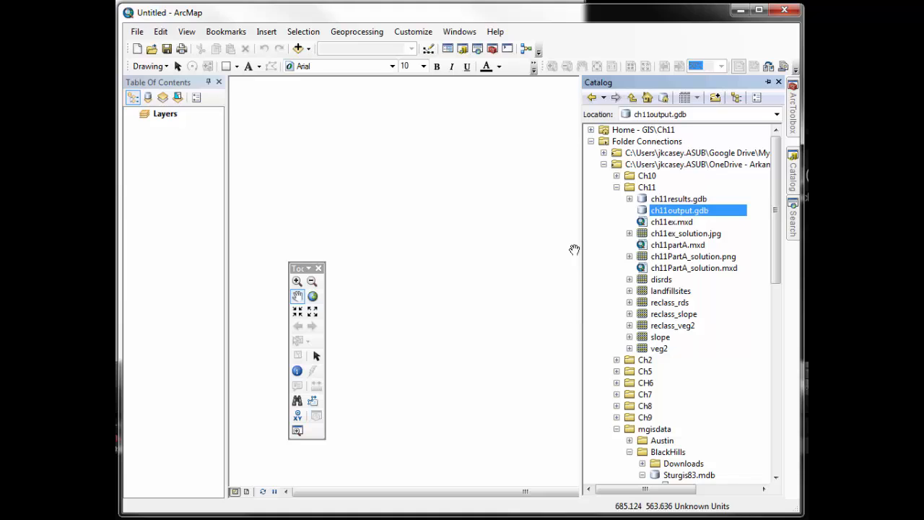
Add the topo30m raster and the vegetation feature class from the Sturgis83 geodatabase to the map, with vegetation above topo30m.
click(370, 34)
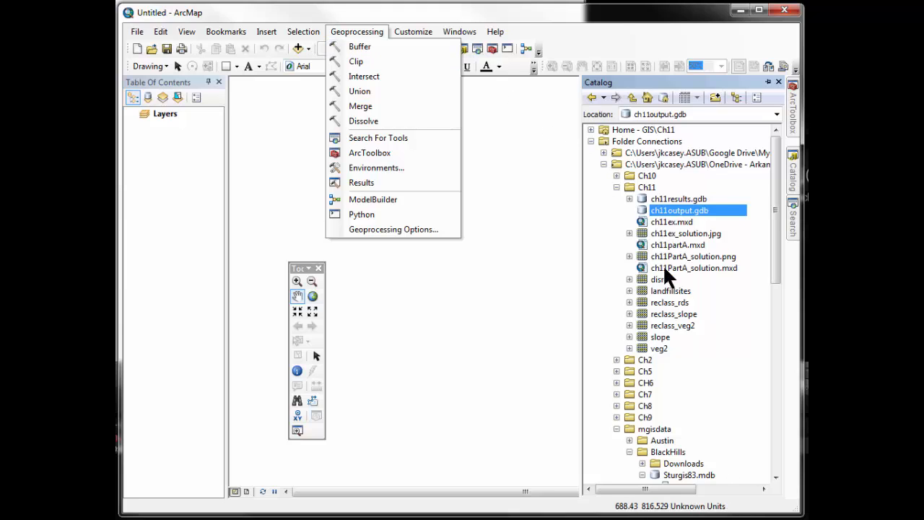
click(718, 342)
drag(779, 255, 774, 352)
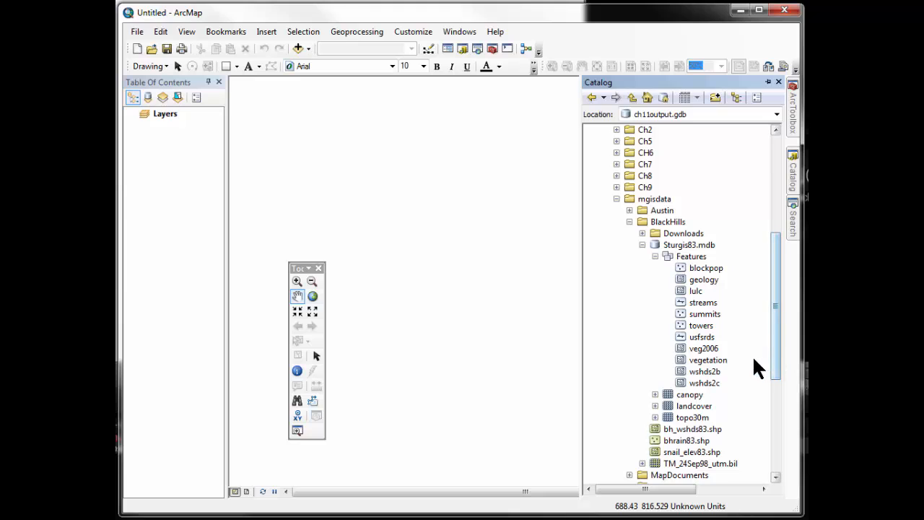
drag(693, 417, 204, 329)
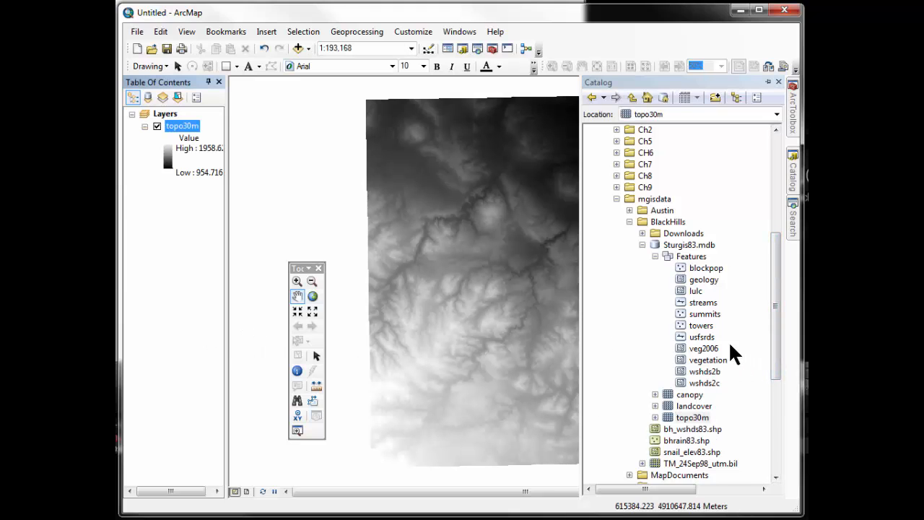
mouse_move(716, 359)
mouse_down()
mouse_move(268, 202)
mouse_move(160, 144)
mouse_move(168, 117)
mouse_up()
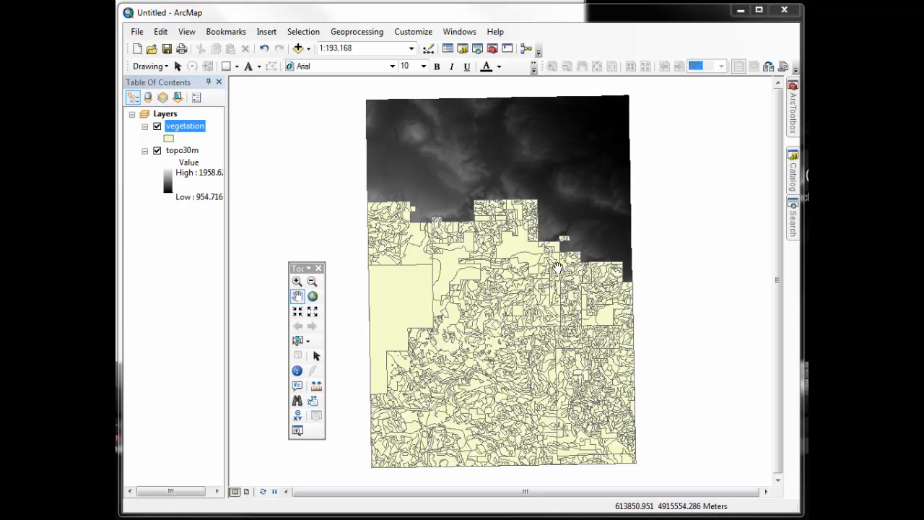
Check whether the Spatial Analyst extension is enabled.
click(408, 32)
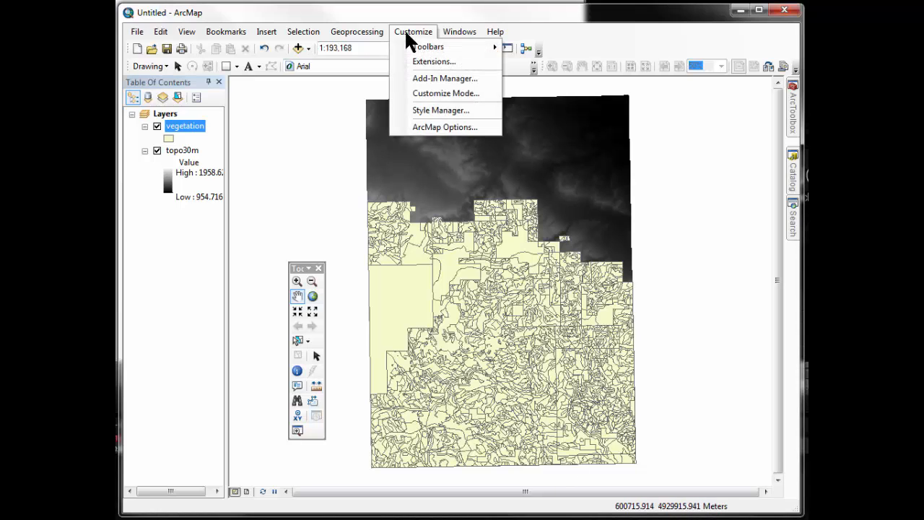
click(419, 62)
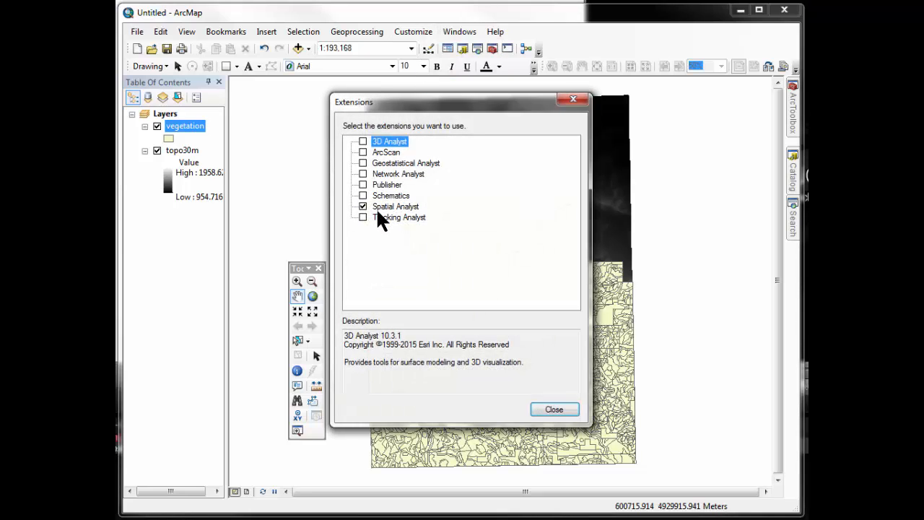
click(547, 405)
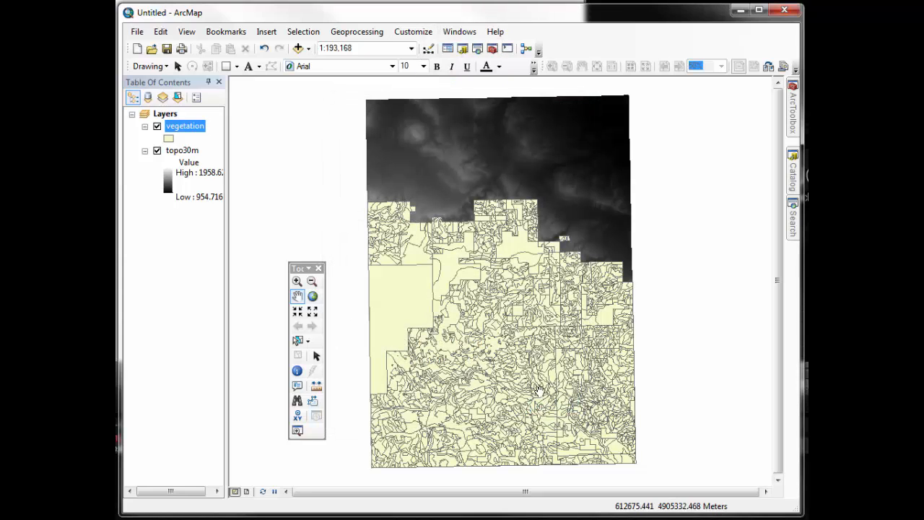
Set both the current and scratch workspaces in the geoprocessing environments to ch11output.gdb in the Ch11 folder.
click(370, 31)
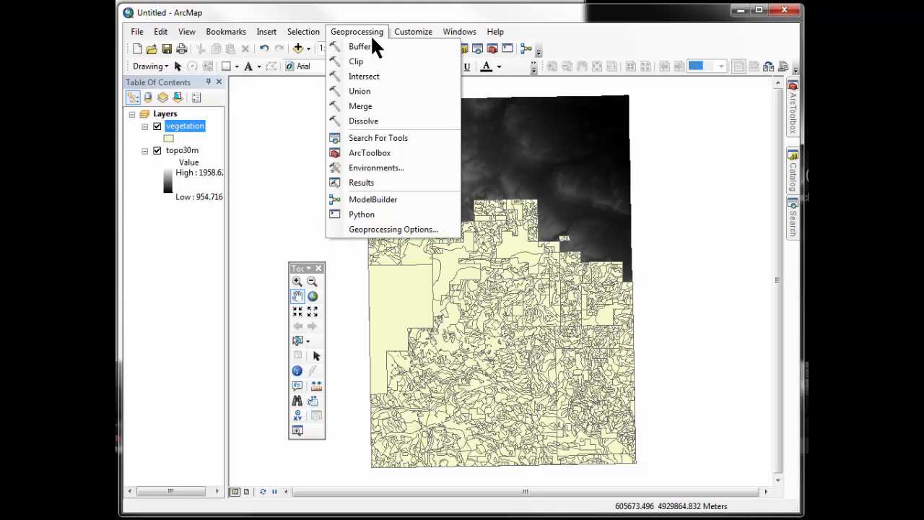
click(385, 166)
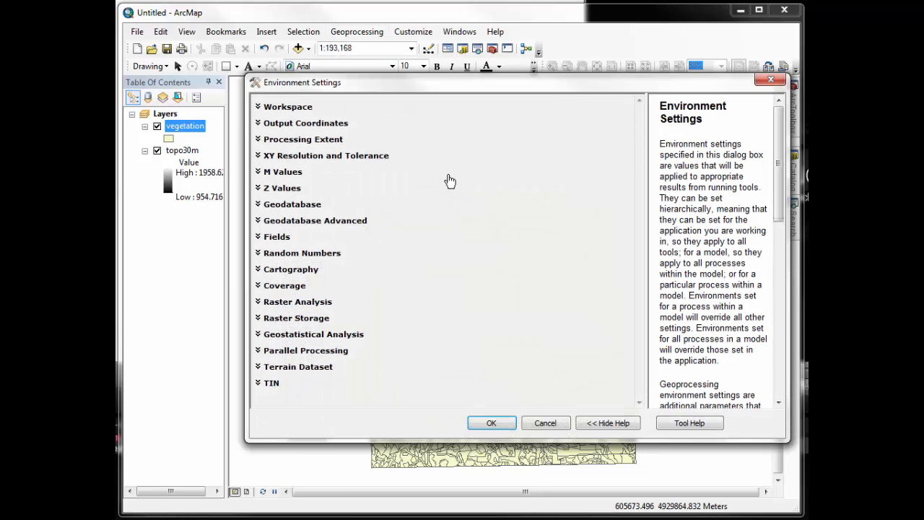
click(306, 108)
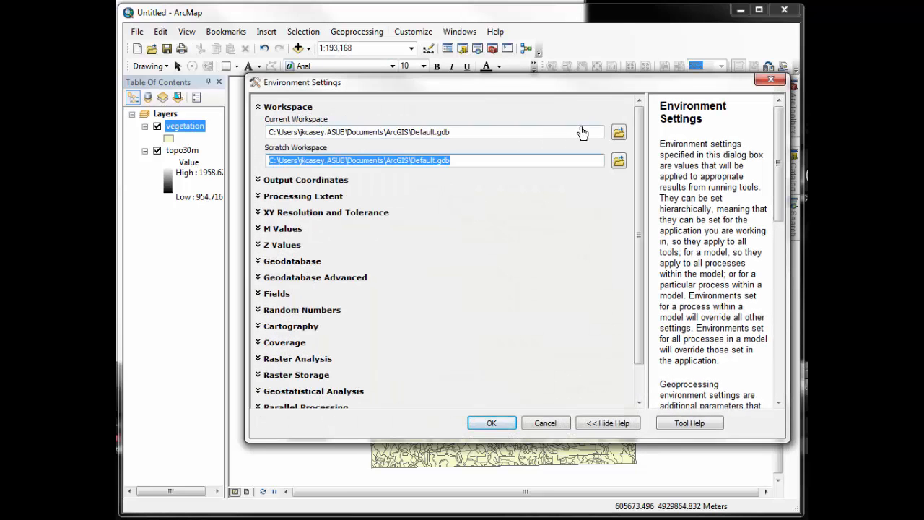
click(616, 134)
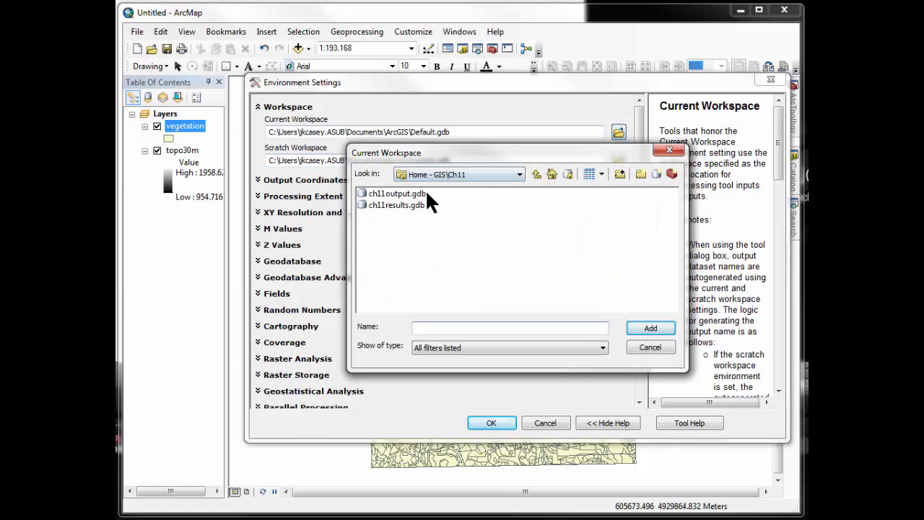
click(422, 194)
click(648, 329)
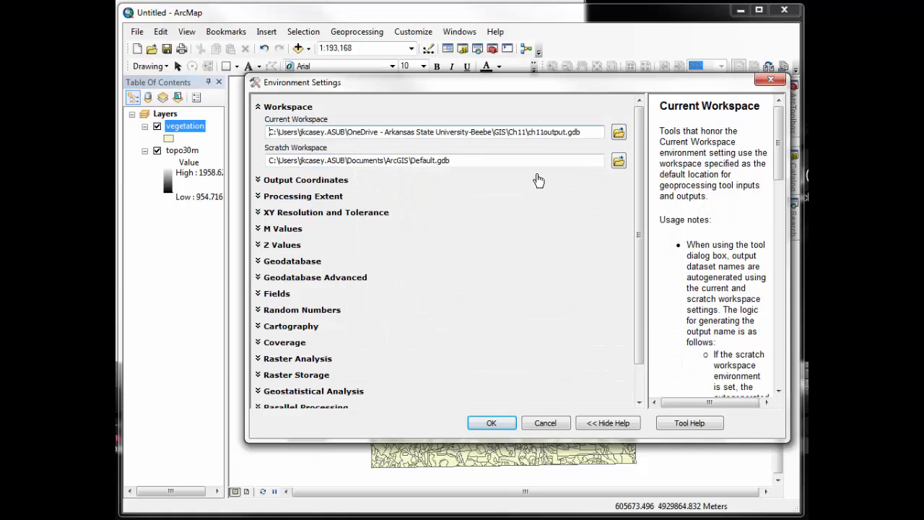
click(618, 160)
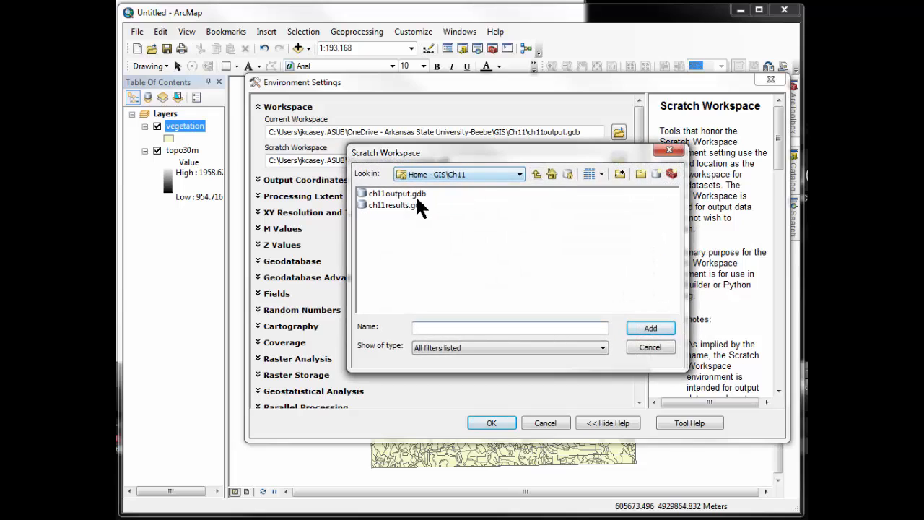
click(415, 195)
click(654, 323)
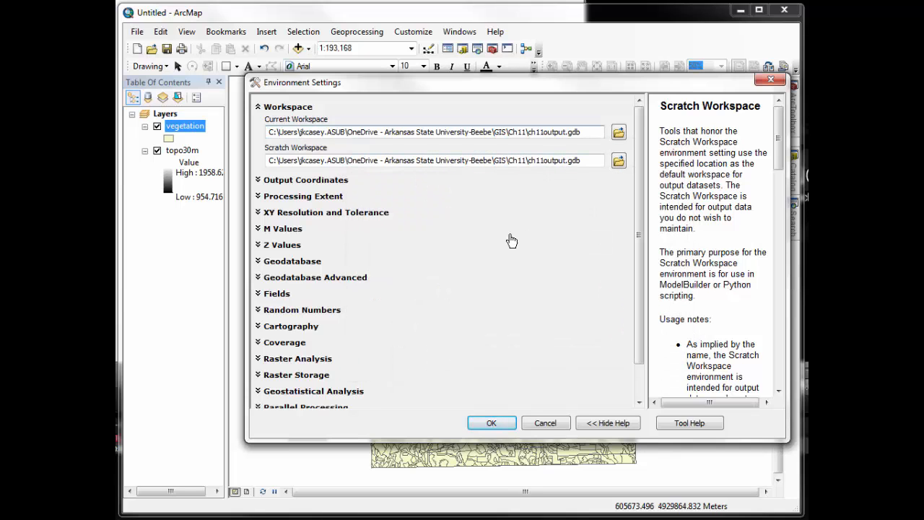
Set the raster analysis cell size and the processing extent to match layer topo30m, and apply the environment settings.
click(312, 359)
click(314, 384)
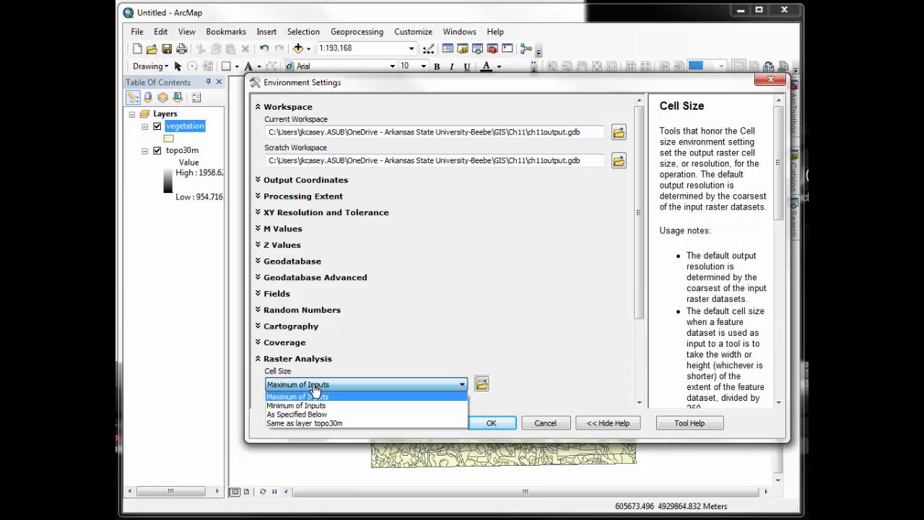
click(323, 424)
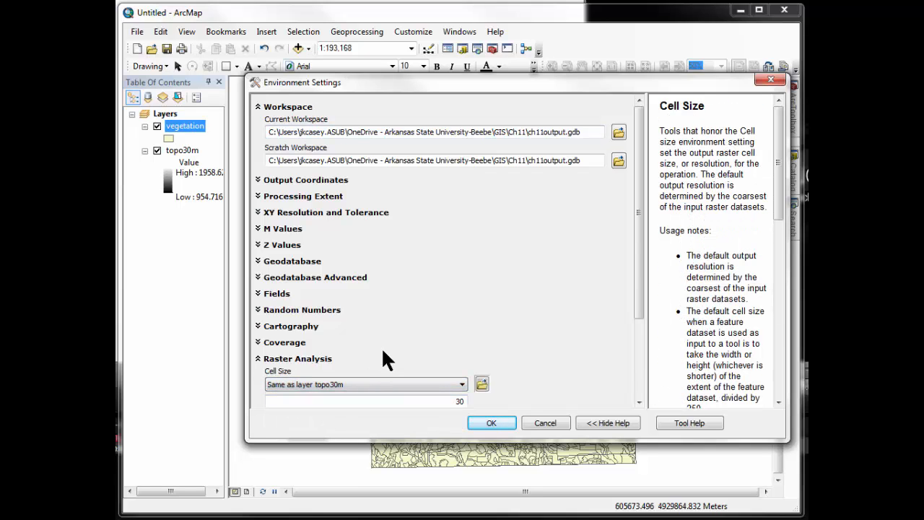
click(326, 197)
click(324, 220)
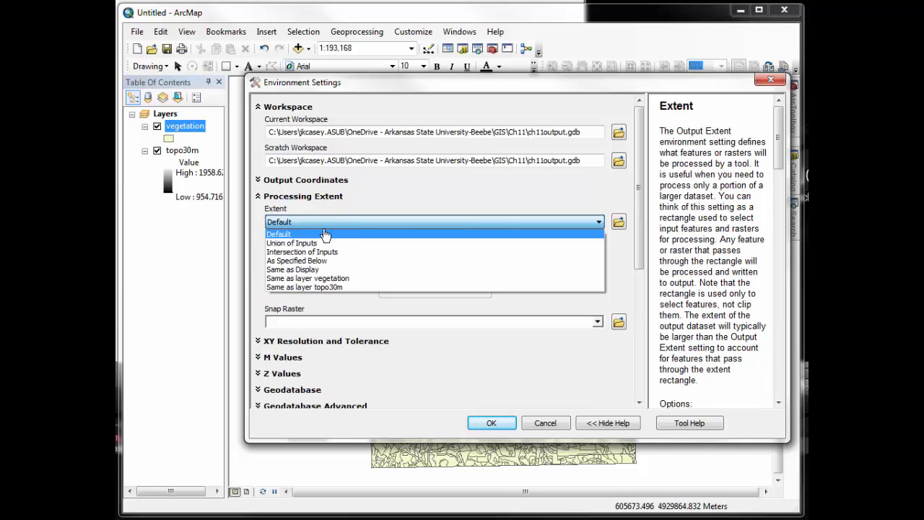
click(324, 287)
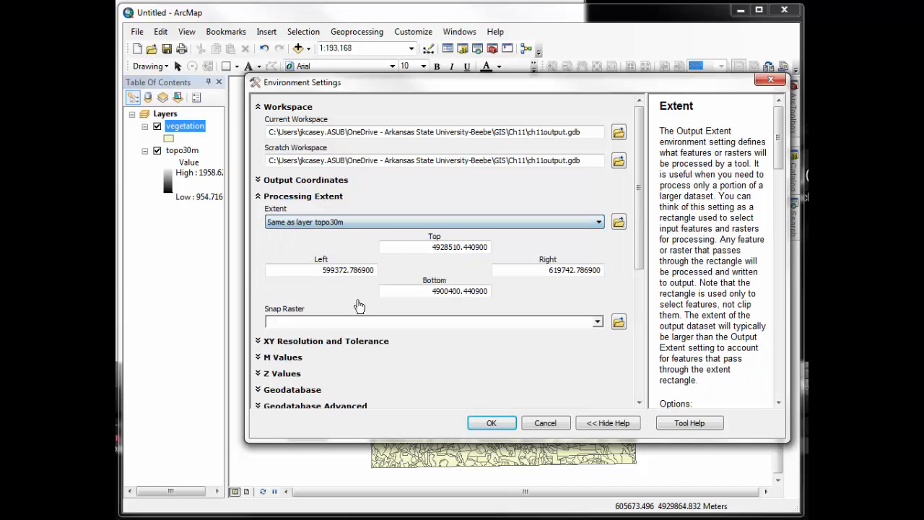
click(493, 423)
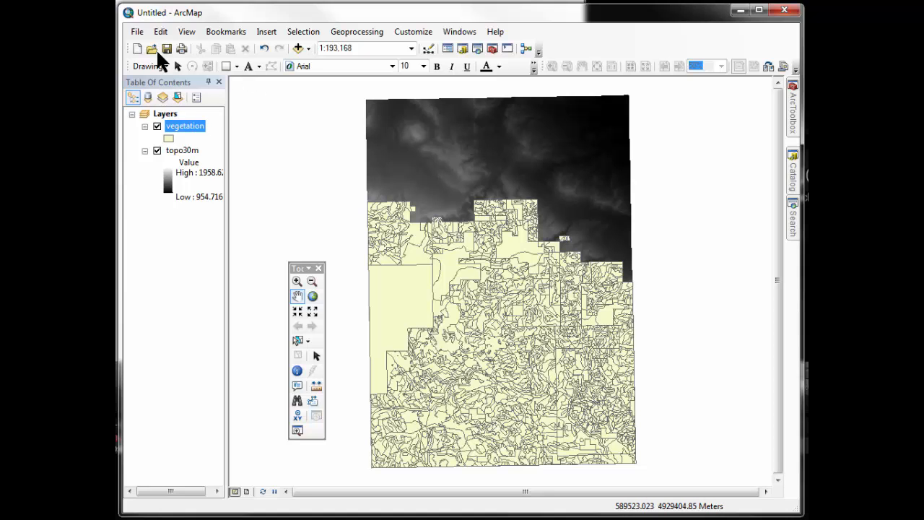
Save the map document in the Ch11 folder as ch11PARTA_KC.
click(139, 30)
click(160, 91)
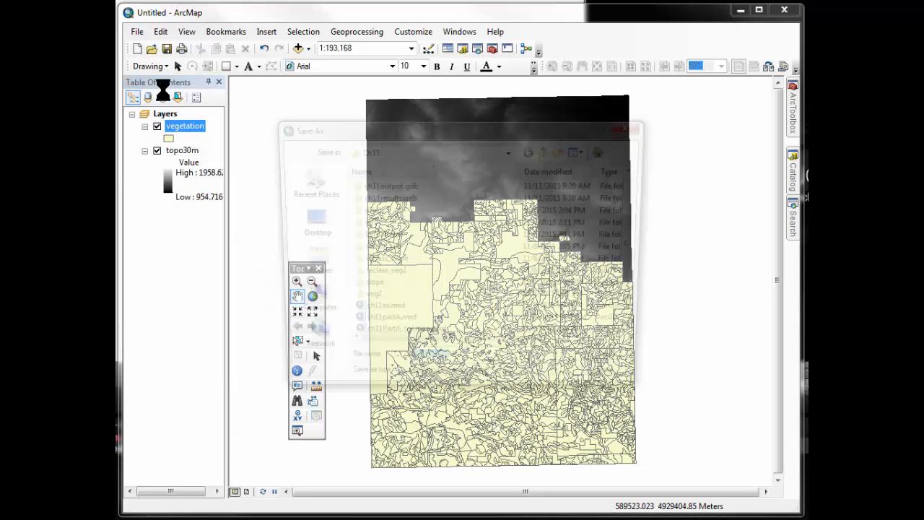
text(c)
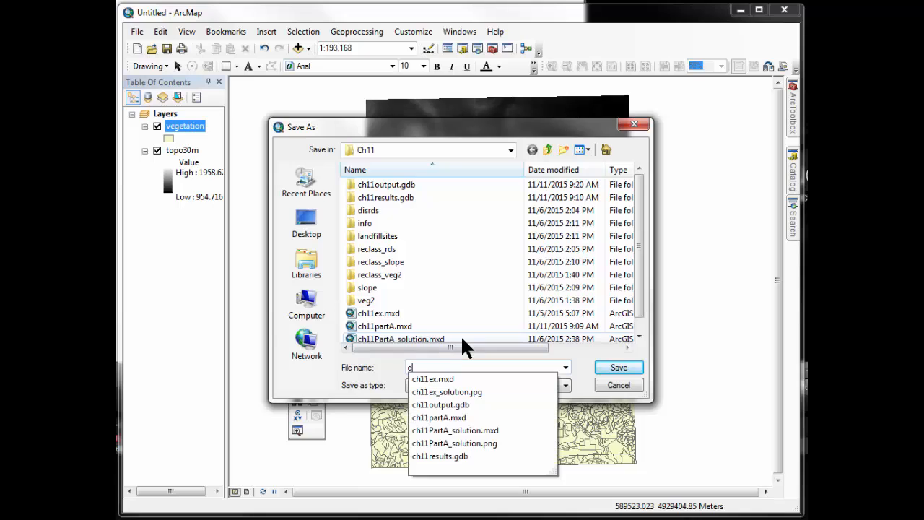
text(h11PA)
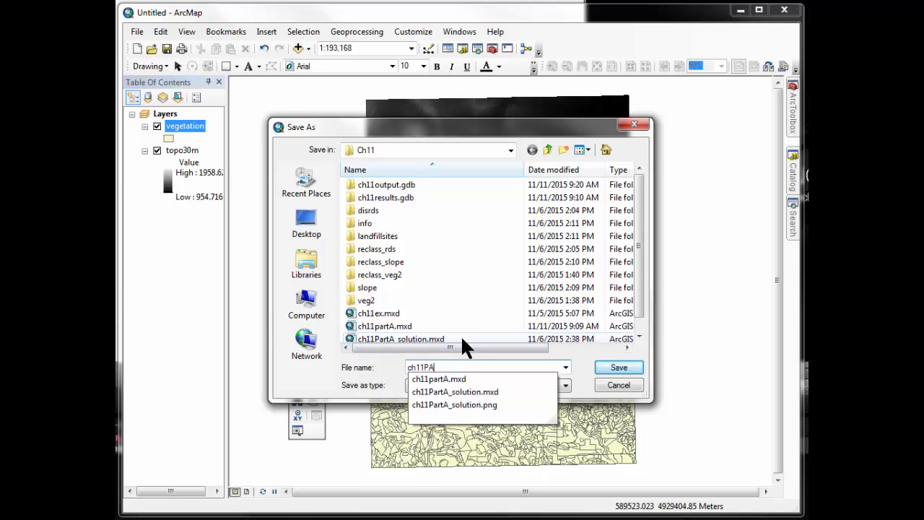
text(RTA)
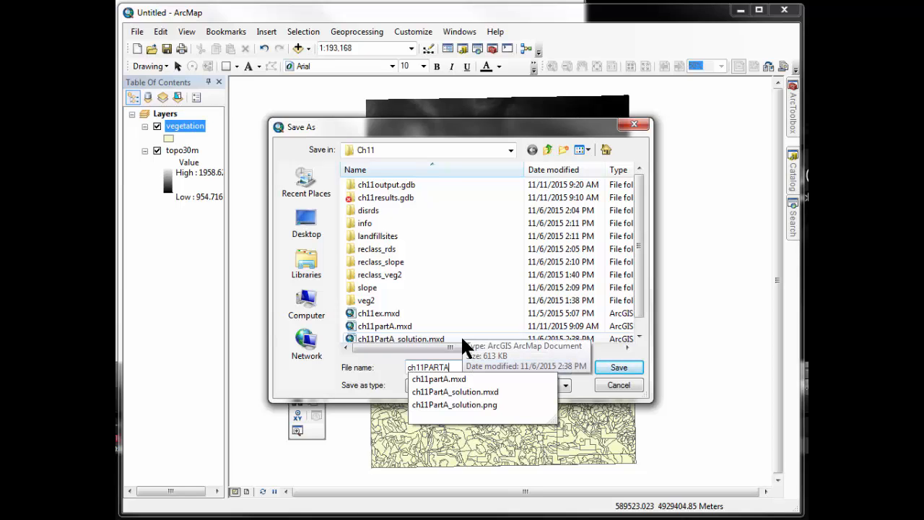
text(_KC)
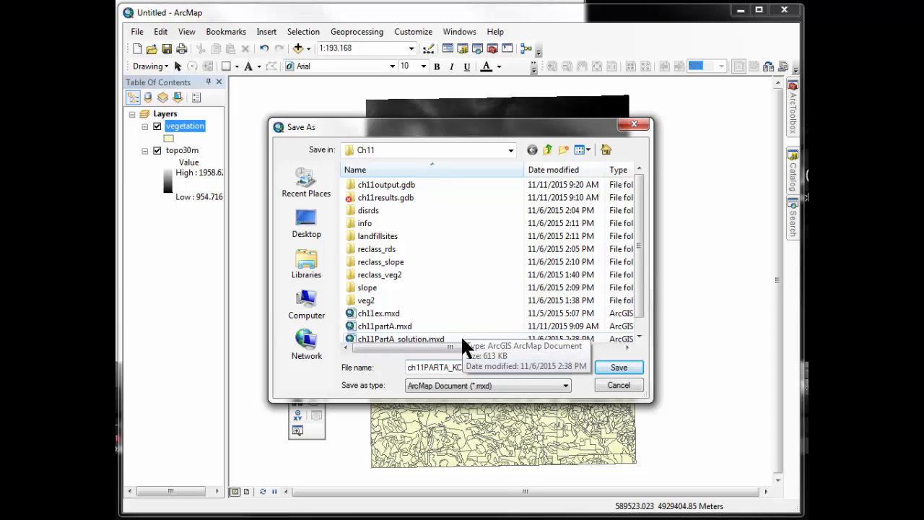
key(Return)
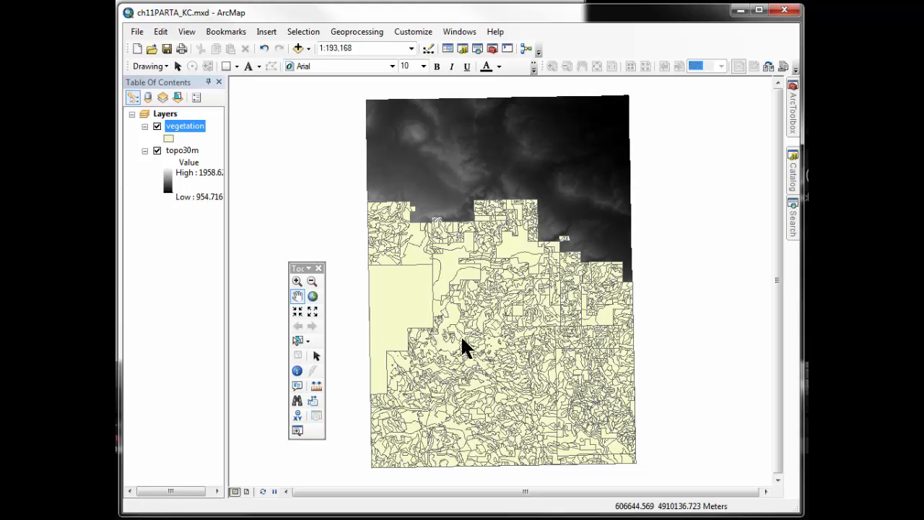
Open the vegetation layer's attribute table and examine the DENSITY96 and OWNER fields.
right_click(195, 127)
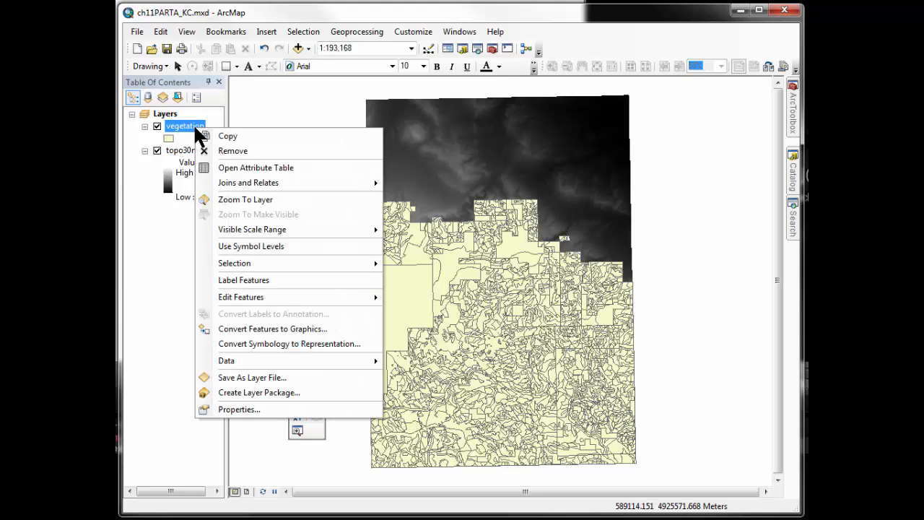
click(221, 169)
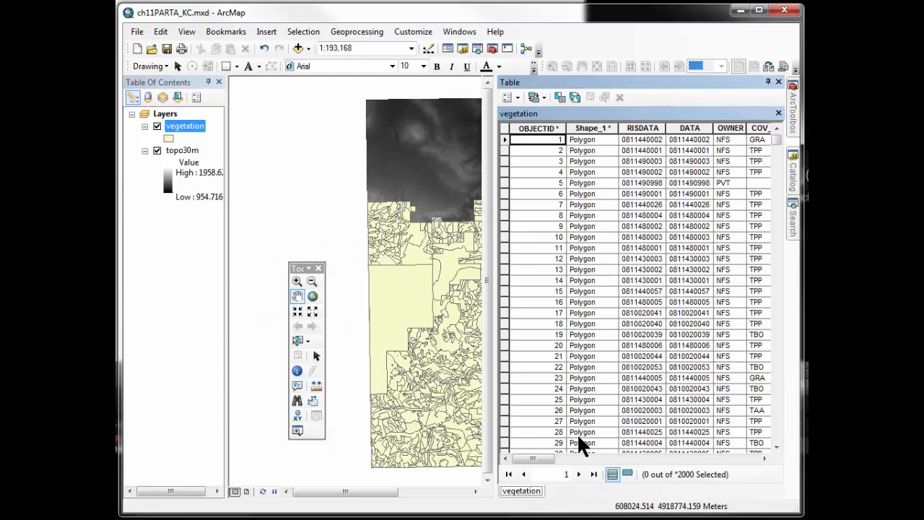
drag(531, 459, 590, 460)
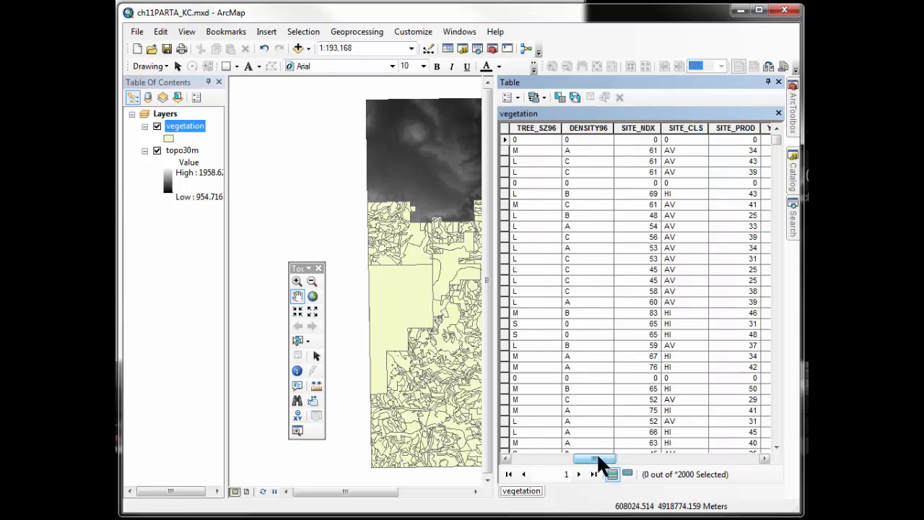
click(592, 129)
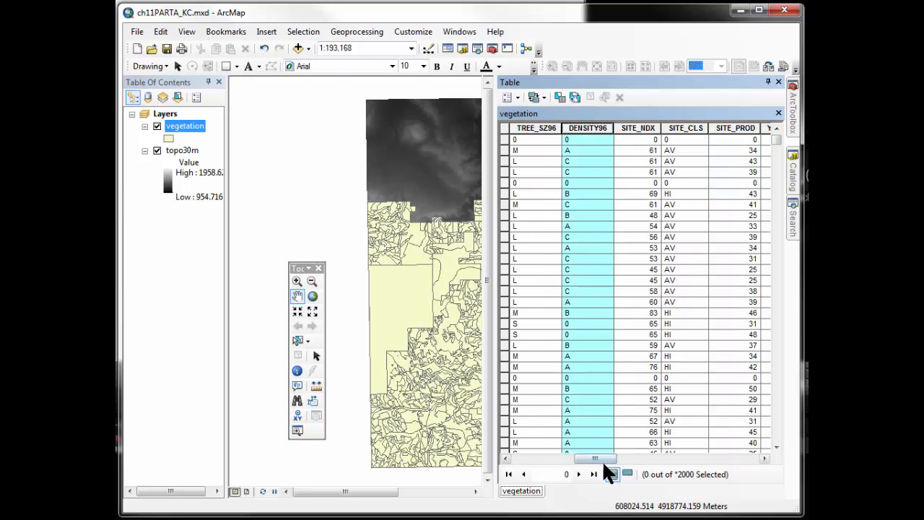
drag(596, 459, 564, 458)
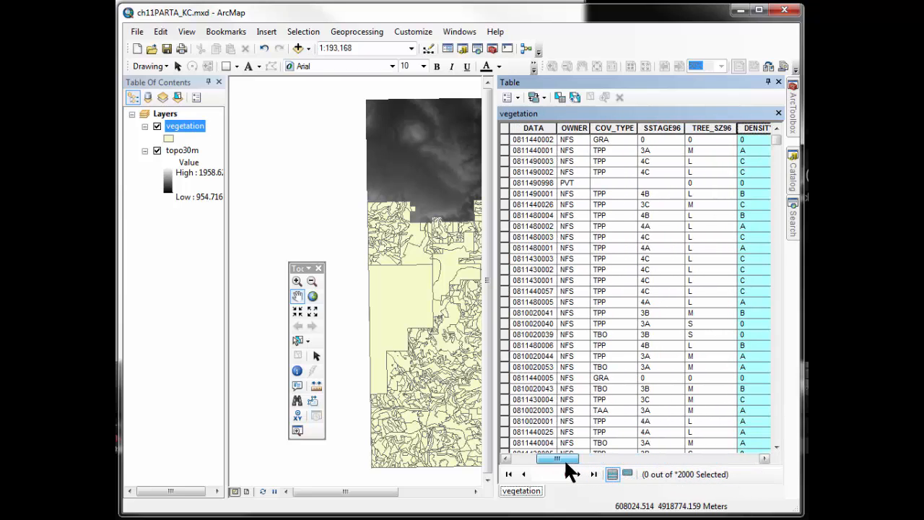
click(572, 128)
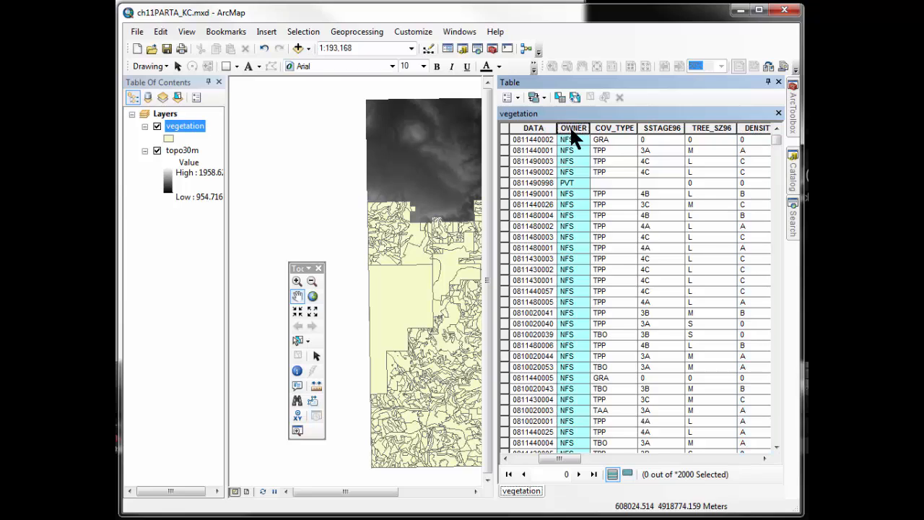
Add a Short Integer field named cellvalue to the vegetation attribute table.
click(511, 97)
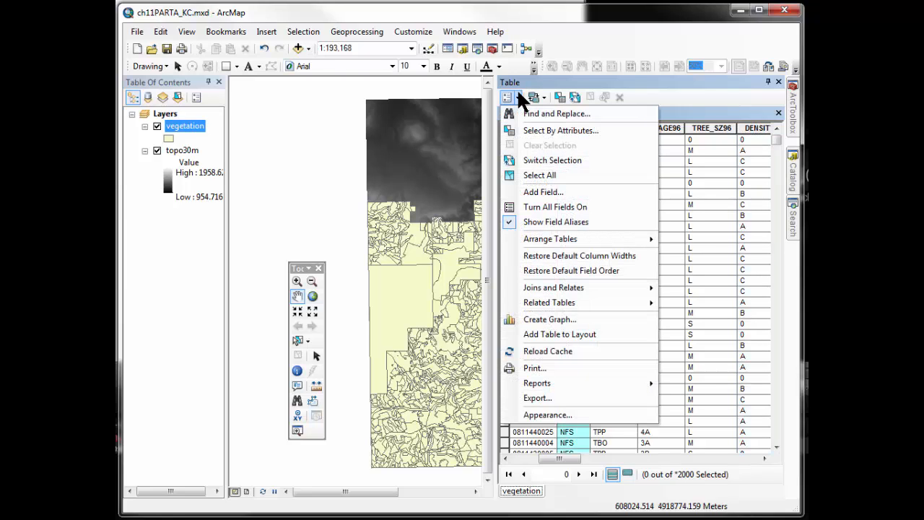
click(534, 192)
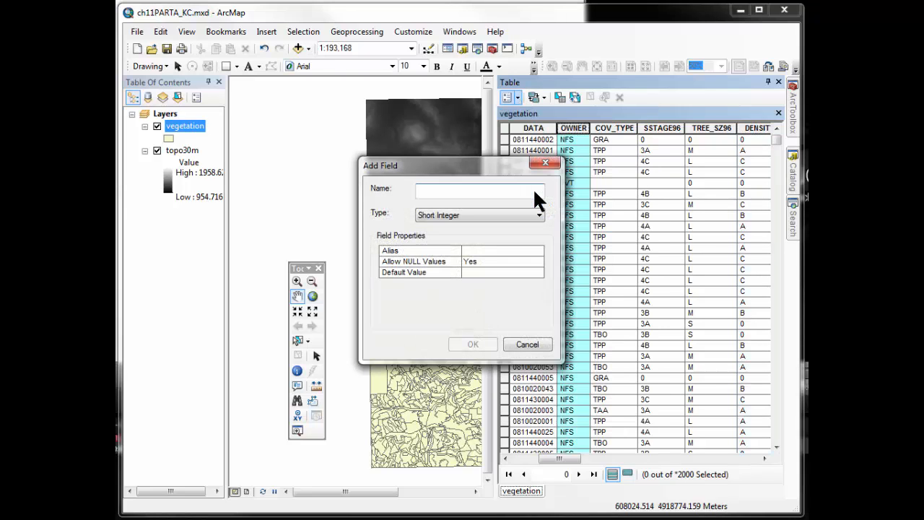
text(cellvalue)
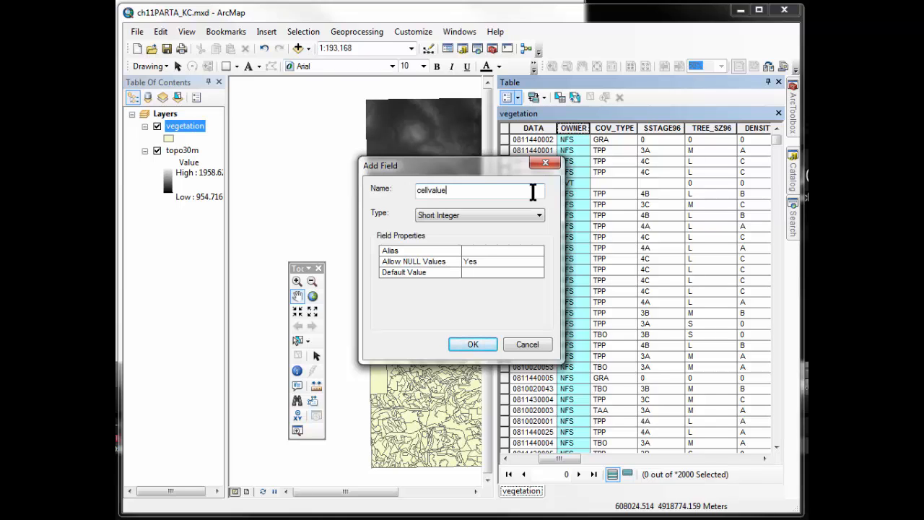
click(469, 345)
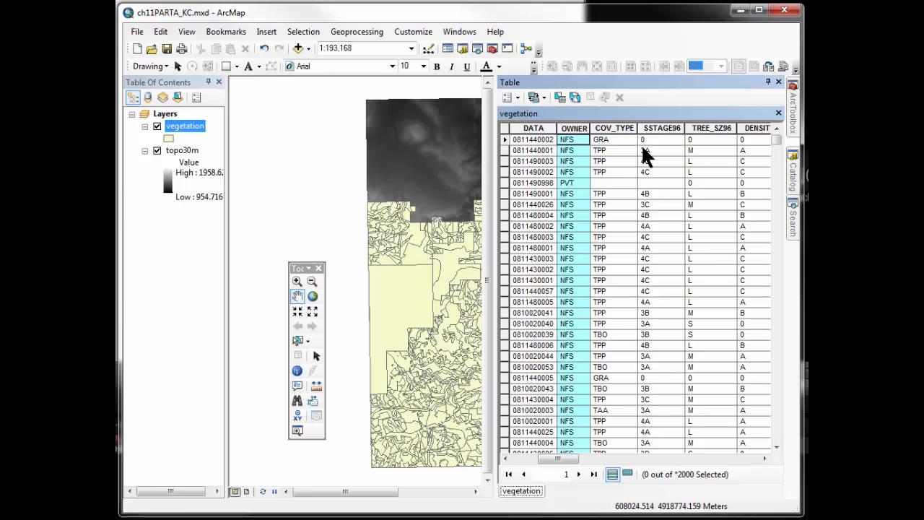
Begin a new attribute selection on the vegetation table with the condition [DENSITY96] = '0'.
click(517, 97)
click(530, 130)
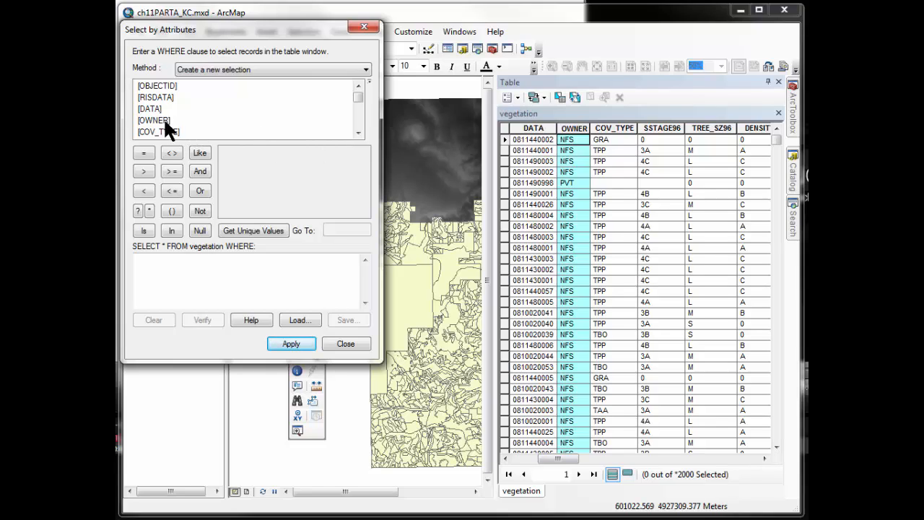
click(358, 133)
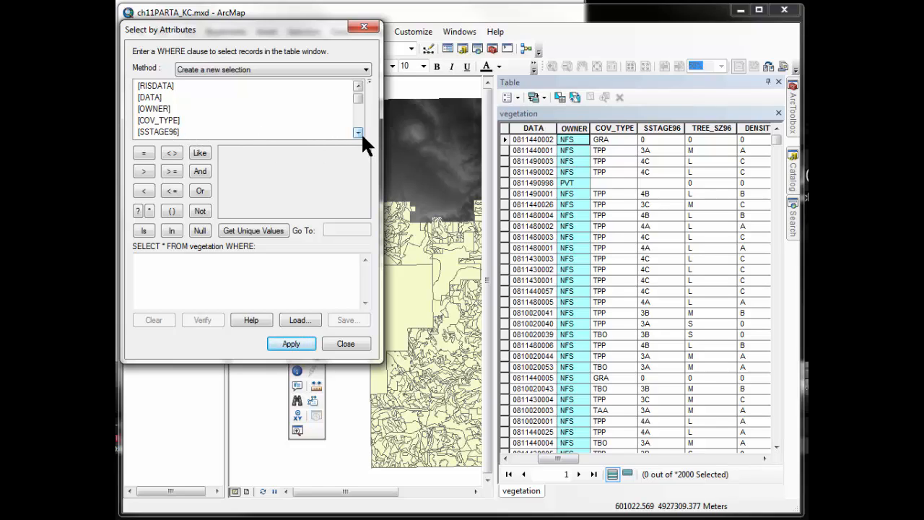
click(358, 132)
click(358, 133)
double_click(164, 130)
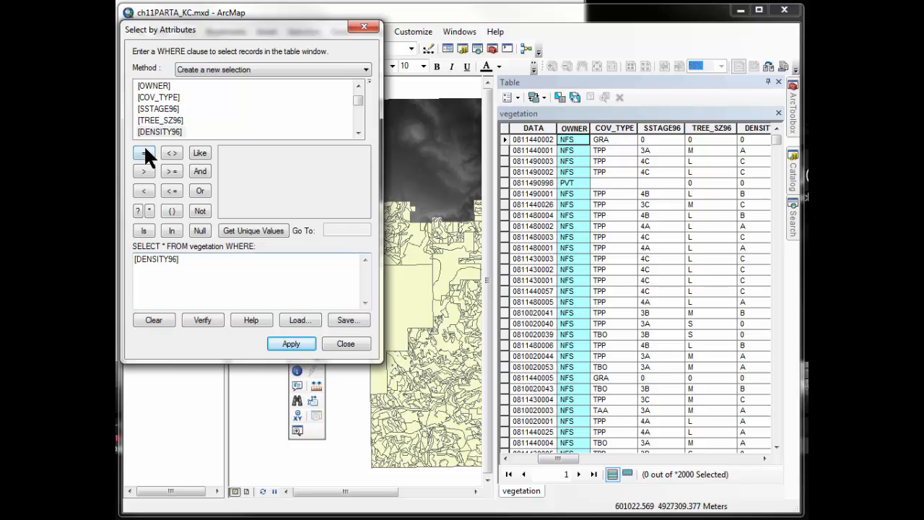
click(230, 231)
double_click(226, 152)
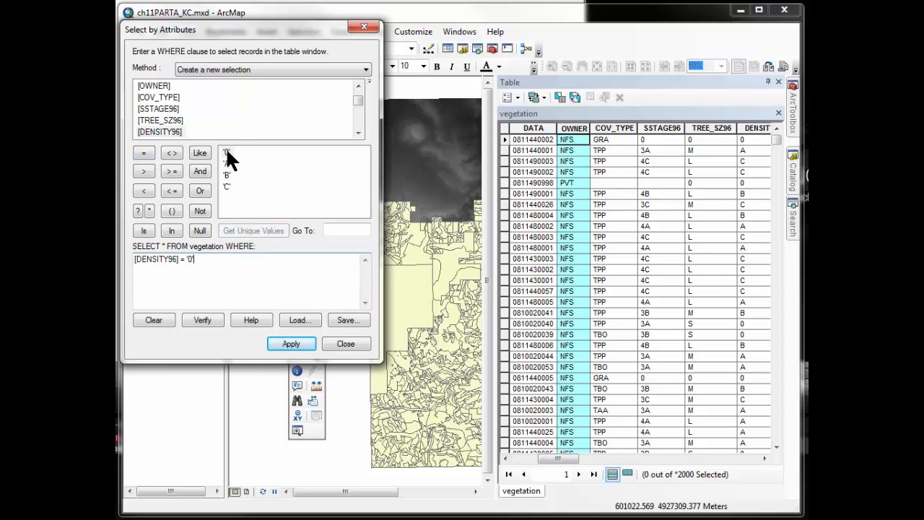
Extend the selection expression with the alternative condition OR [DENSITY96] = 'A'.
click(205, 186)
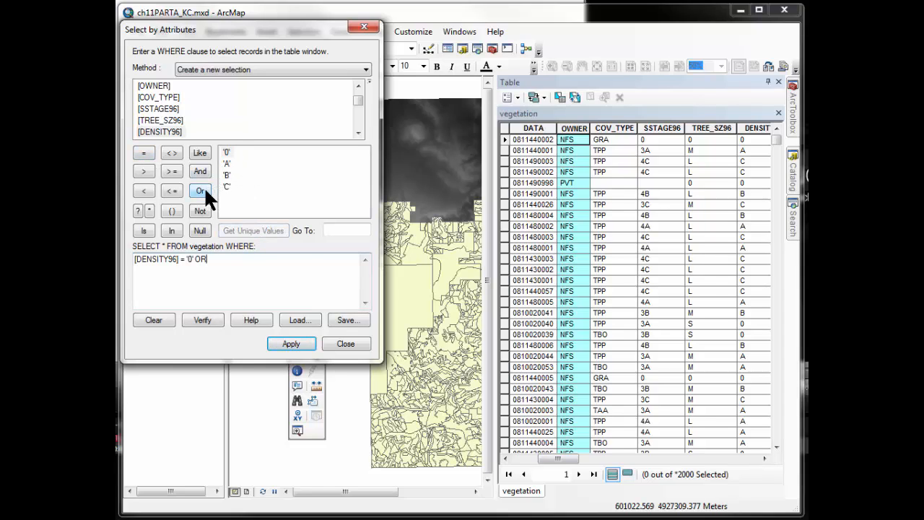
double_click(162, 132)
click(144, 153)
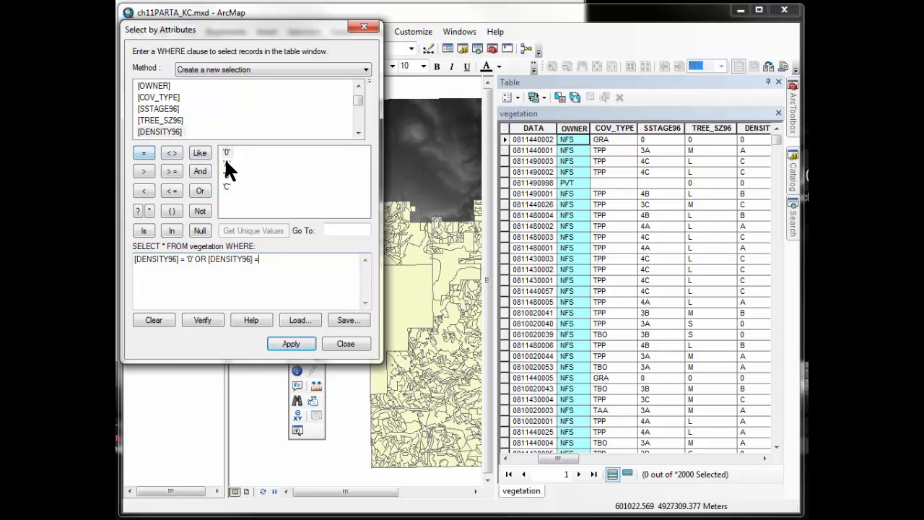
click(226, 164)
double_click(226, 164)
Add the condition AND [OWNER] = 'NFS' to the expression and apply the selection to the vegetation records.
click(201, 169)
double_click(153, 85)
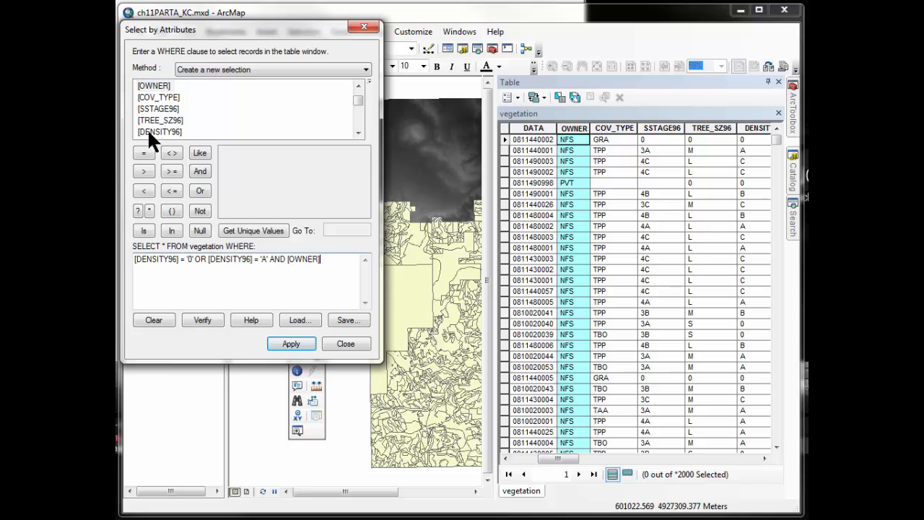
click(143, 153)
click(247, 230)
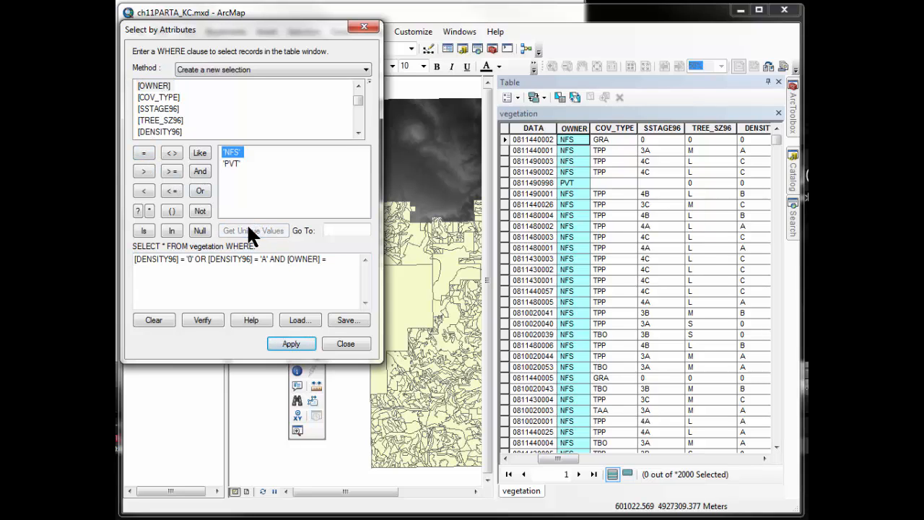
double_click(232, 151)
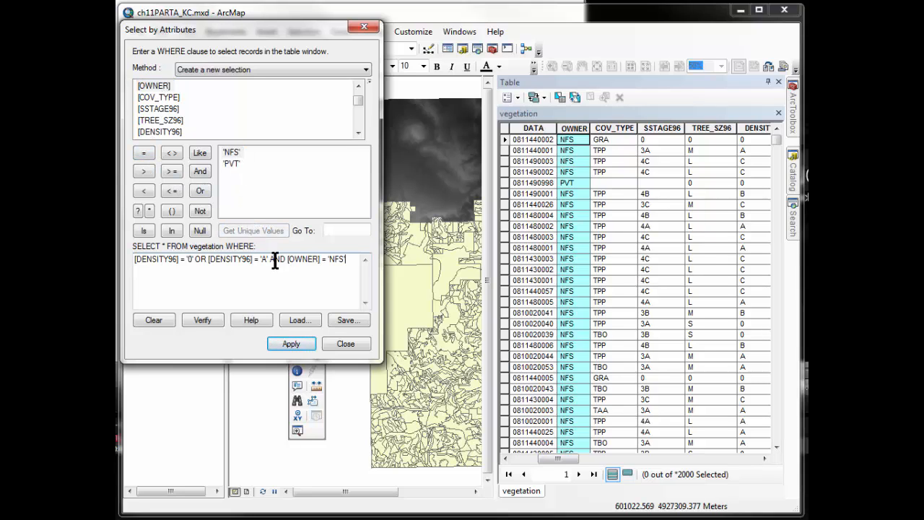
click(290, 343)
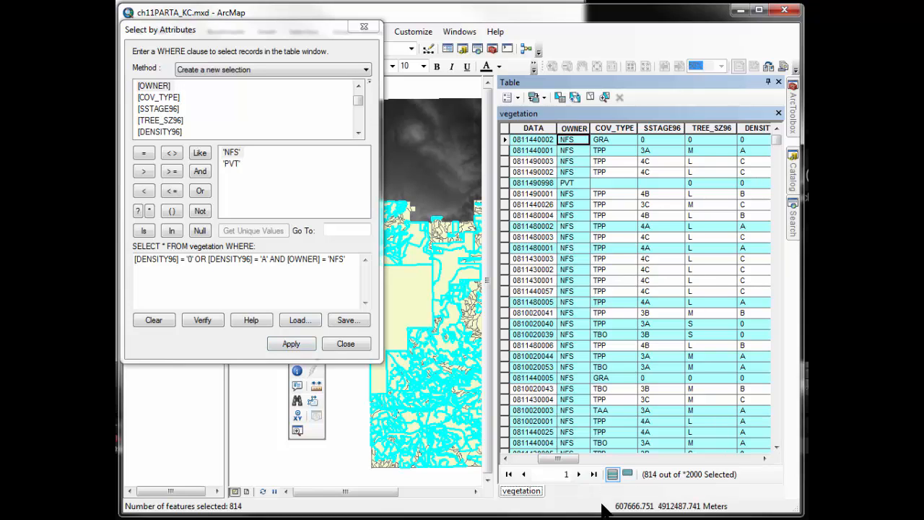
Undock the vegetation table and use the Field Calculator to set cellvalue to 1 for the selected records.
drag(559, 459, 756, 460)
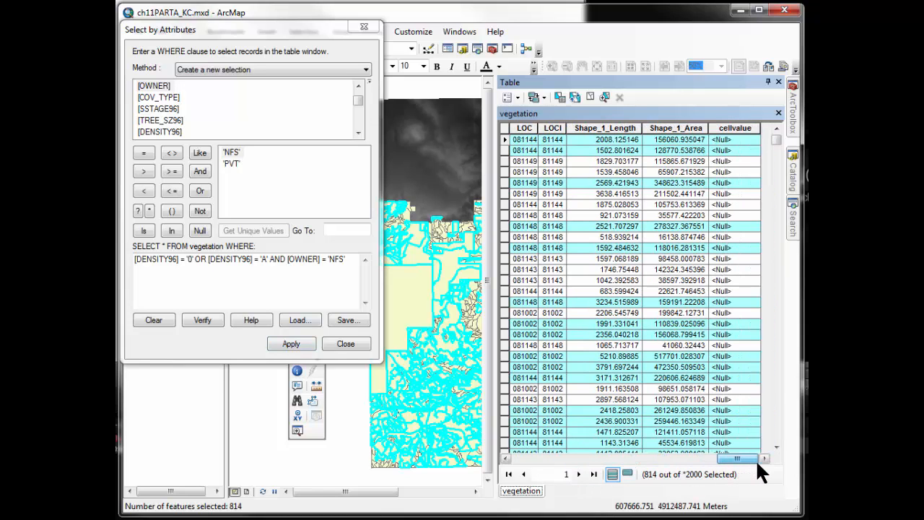
right_click(739, 125)
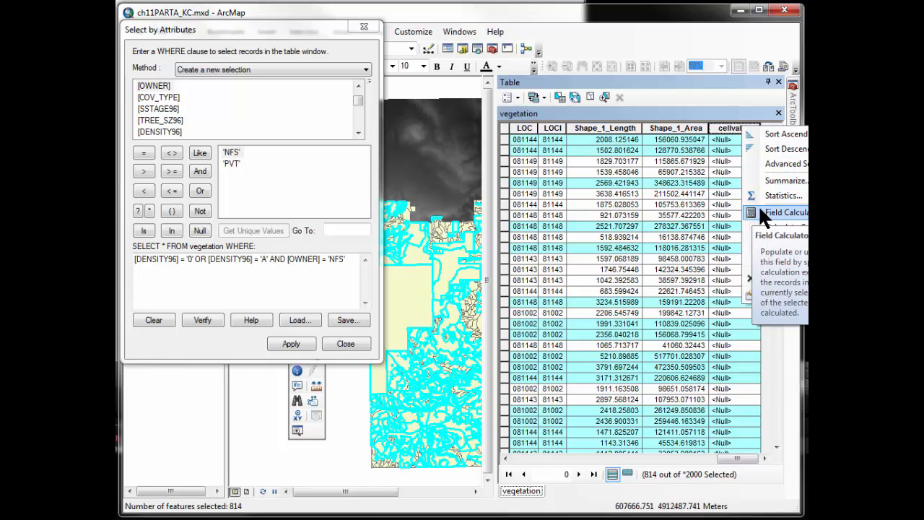
drag(614, 81, 295, 109)
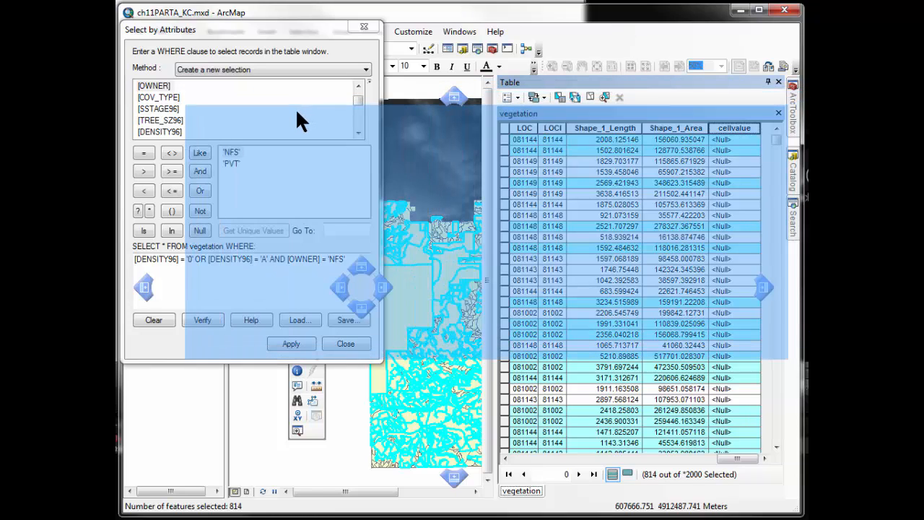
right_click(690, 172)
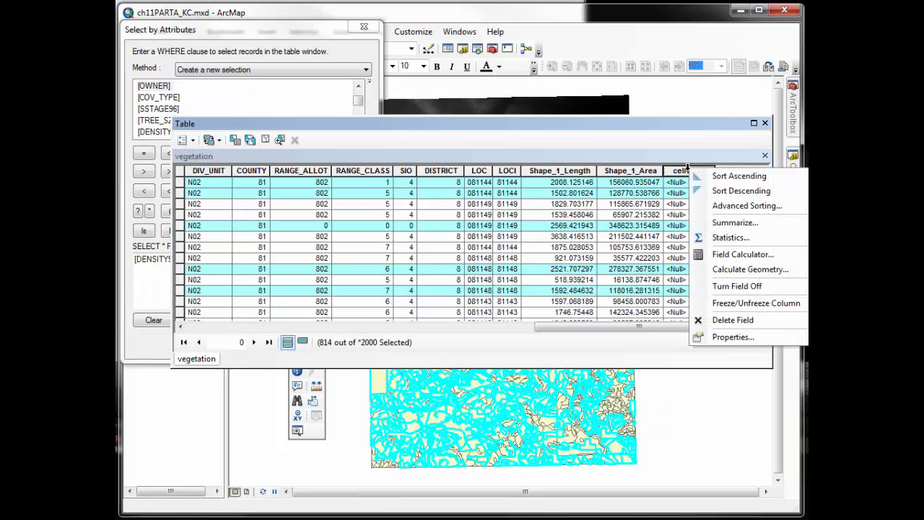
click(712, 254)
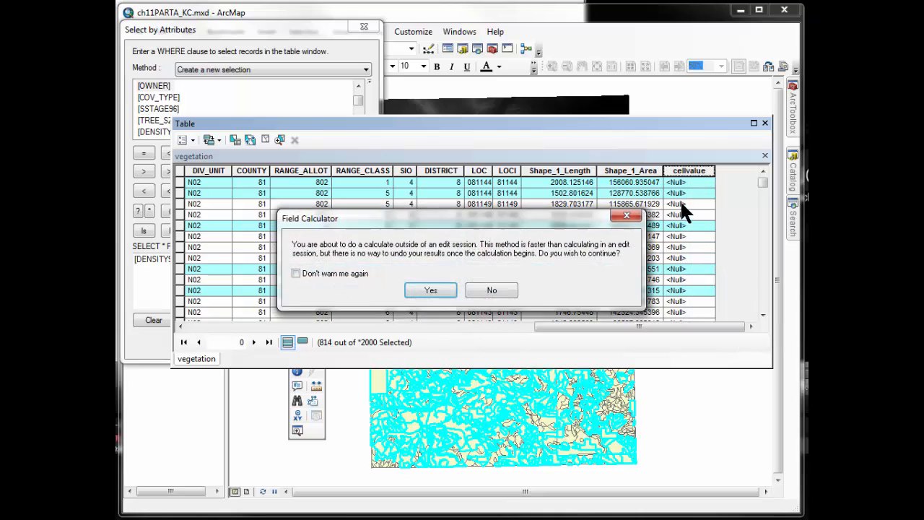
click(426, 291)
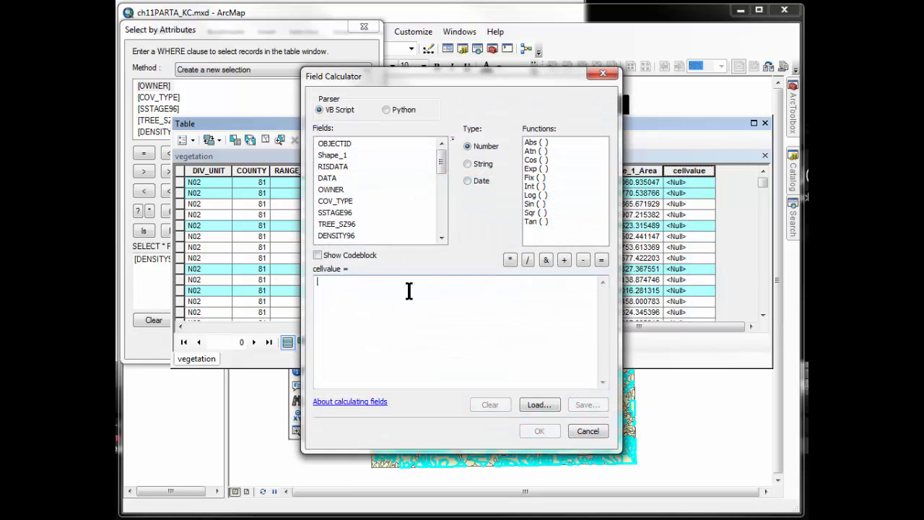
text(1)
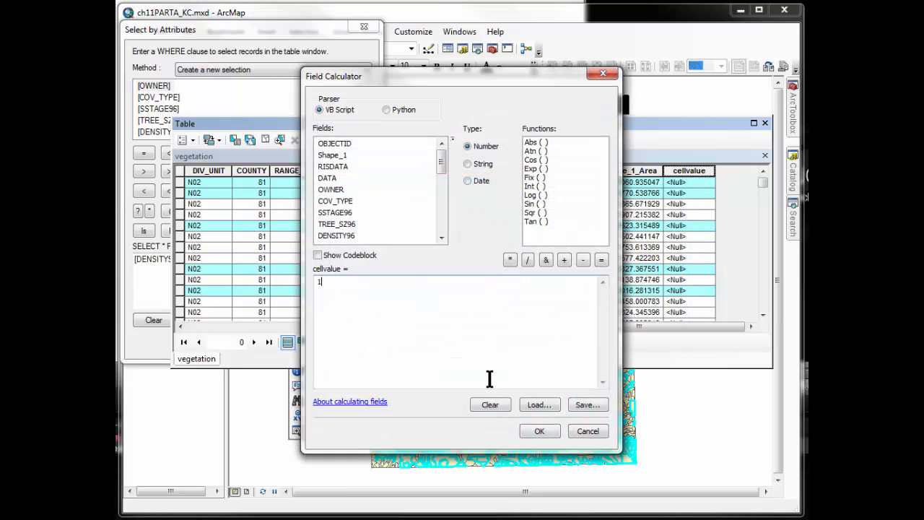
click(539, 431)
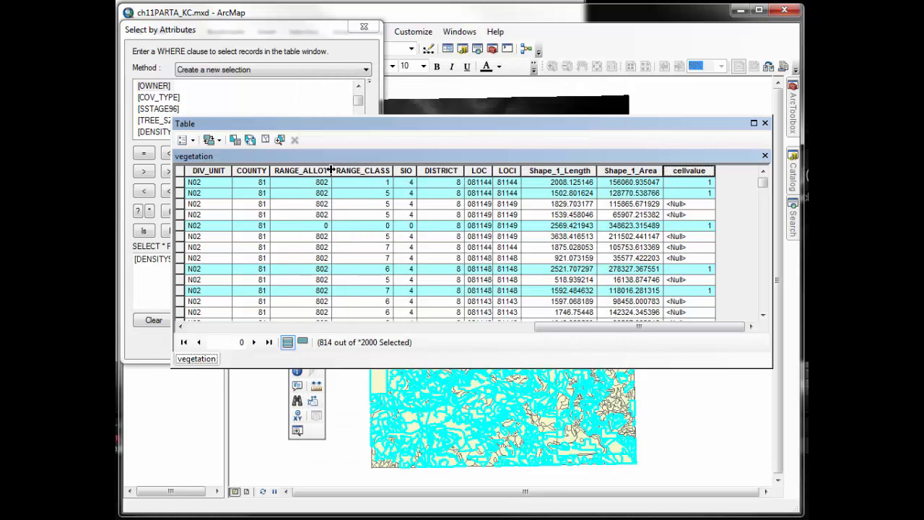
Switch the selection to the remaining vegetation records and calculate their cellvalue as 0.
click(250, 140)
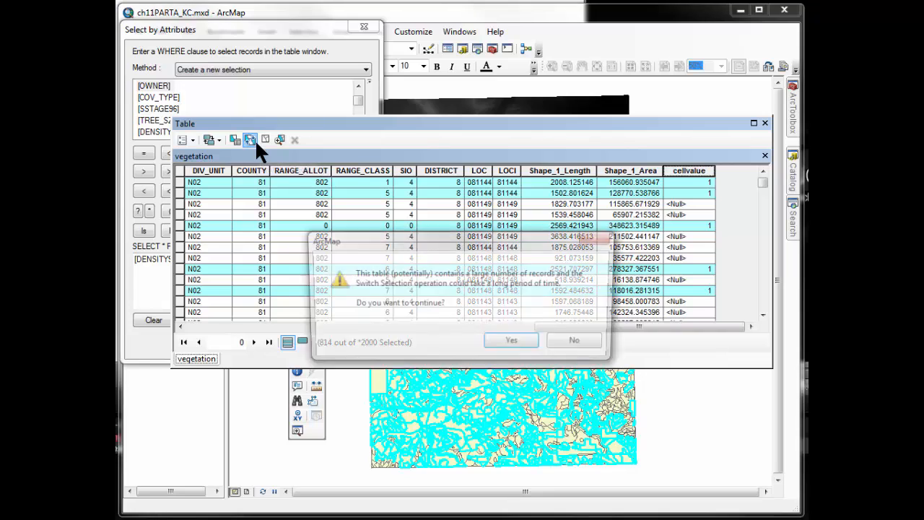
click(511, 343)
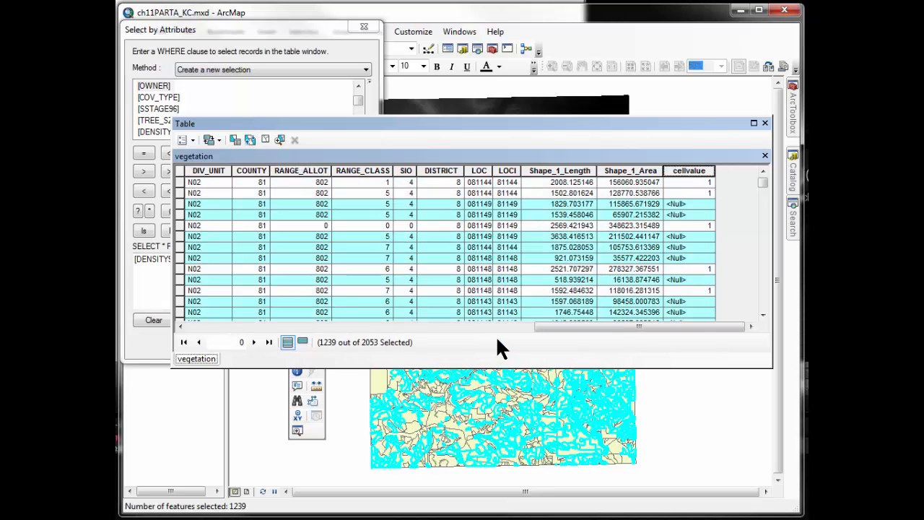
right_click(677, 171)
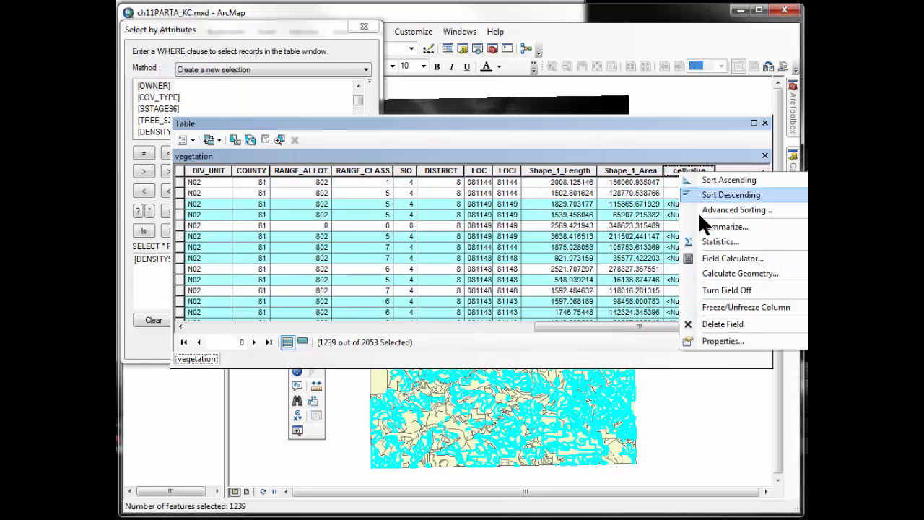
click(713, 258)
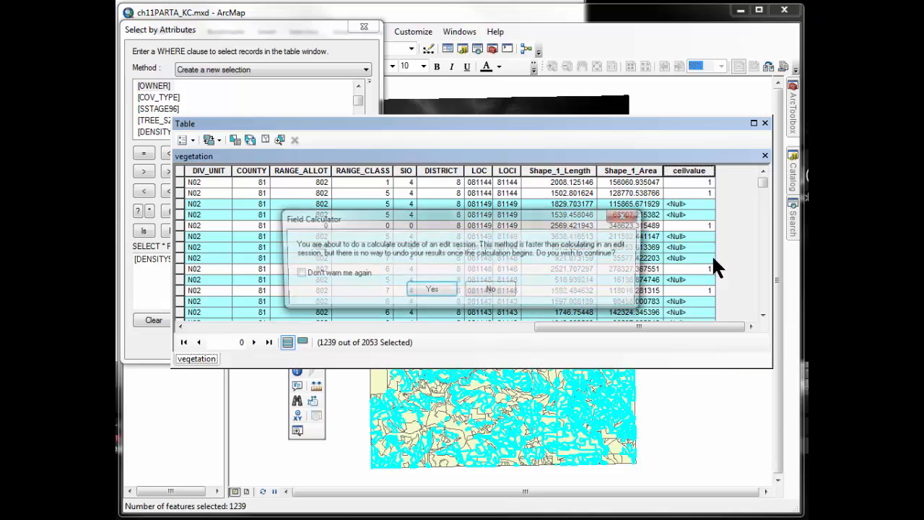
click(431, 289)
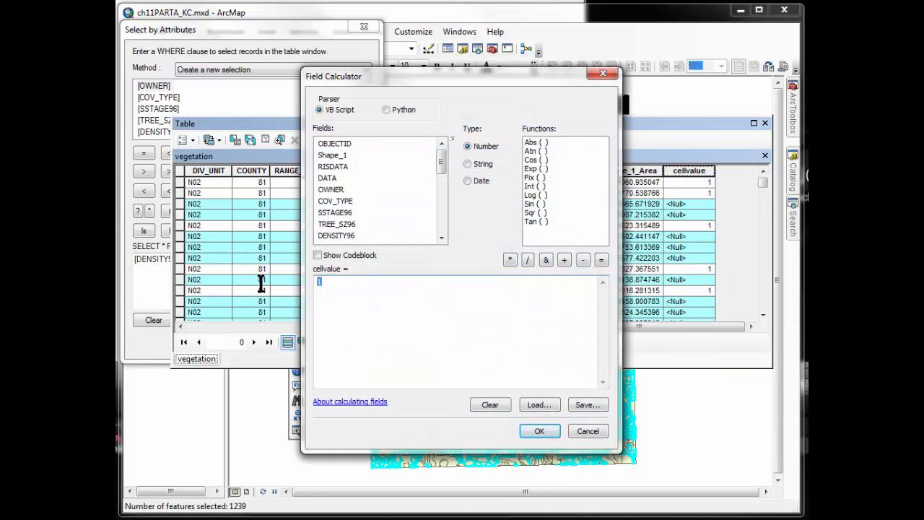
text(0)
click(540, 431)
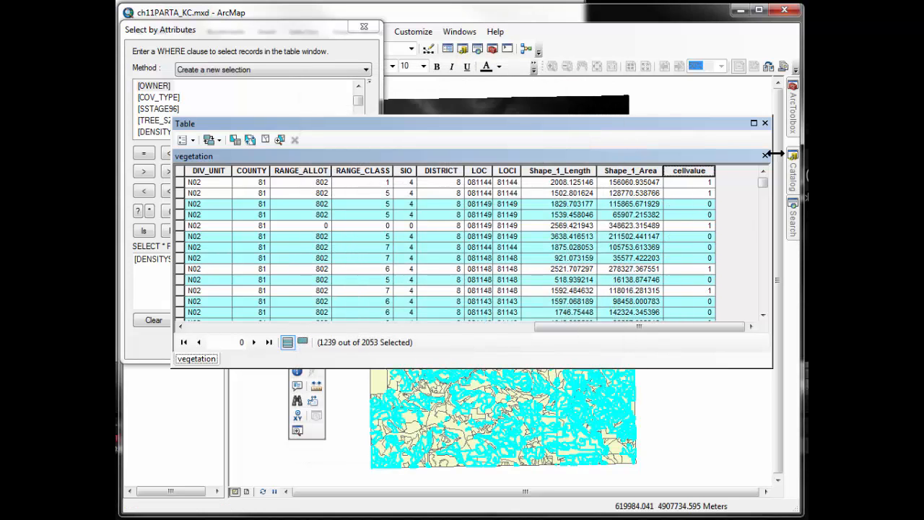
Close the vegetation attribute table and clear the selected features on the map.
click(764, 123)
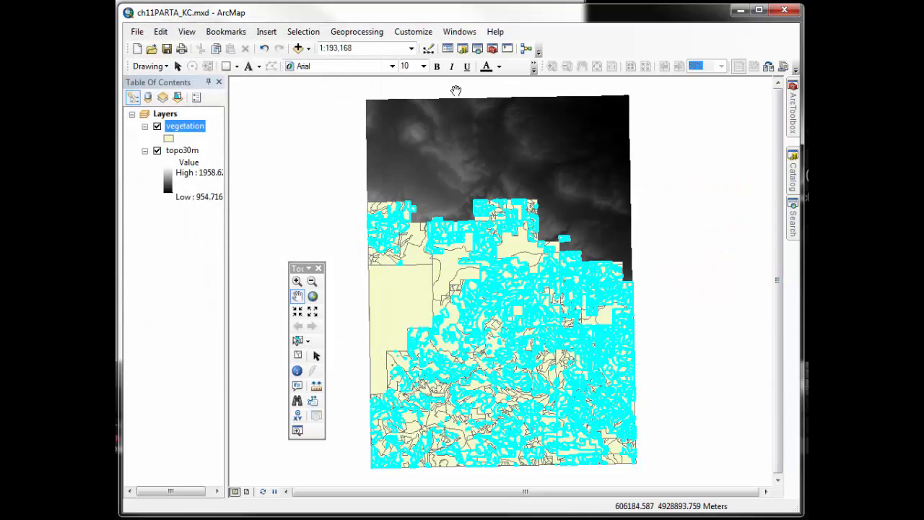
click(298, 355)
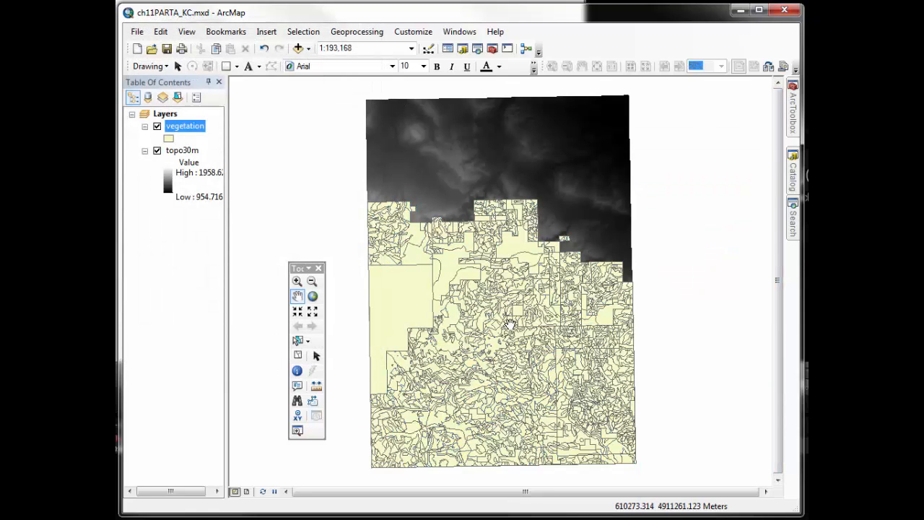
Convert the vegetation polygons to a raster with Polygon to Raster, using cellvalue as the value field and a cell size of 30.
click(792, 103)
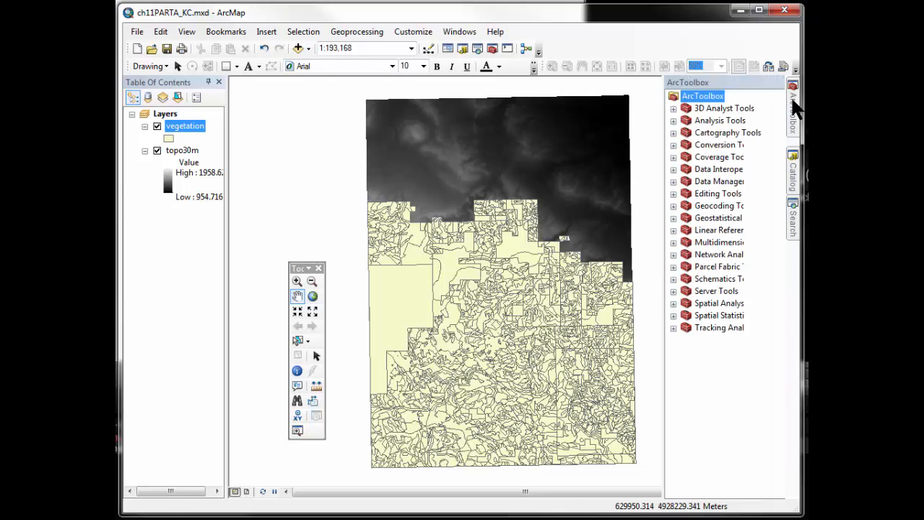
click(590, 145)
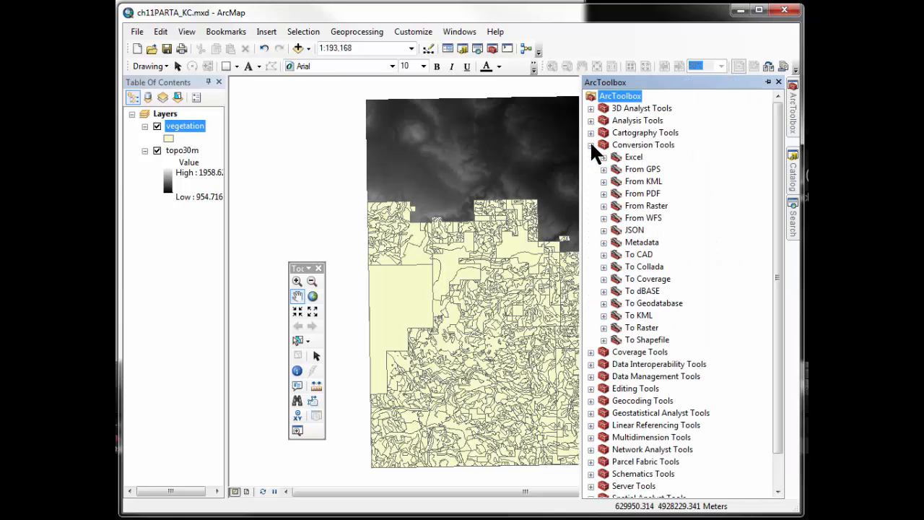
click(603, 327)
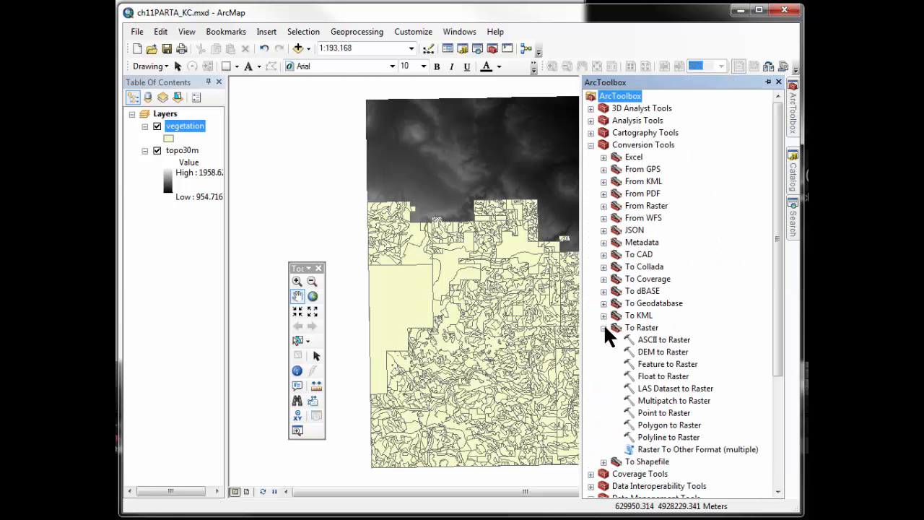
double_click(670, 424)
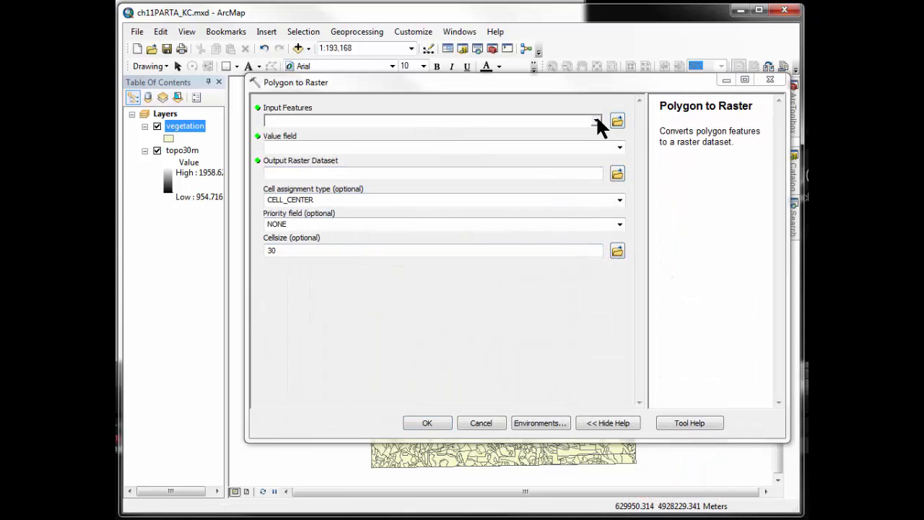
click(596, 121)
click(314, 134)
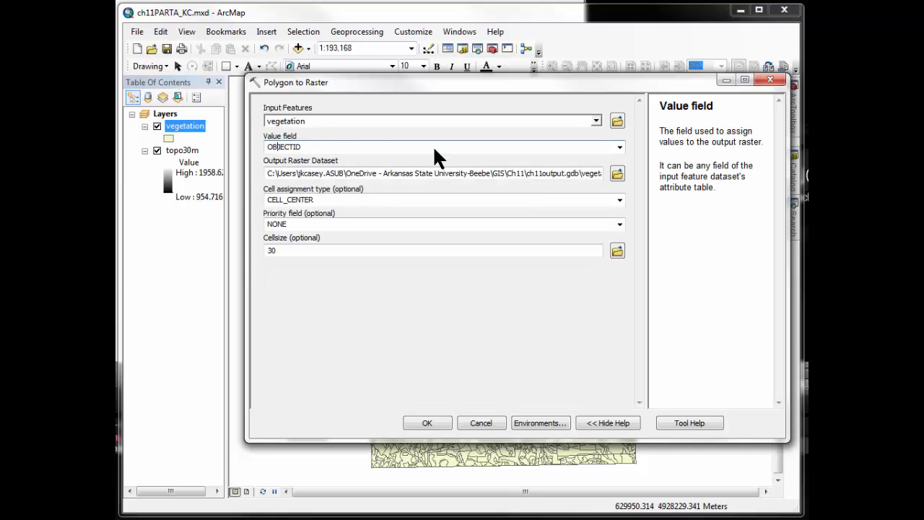
click(619, 147)
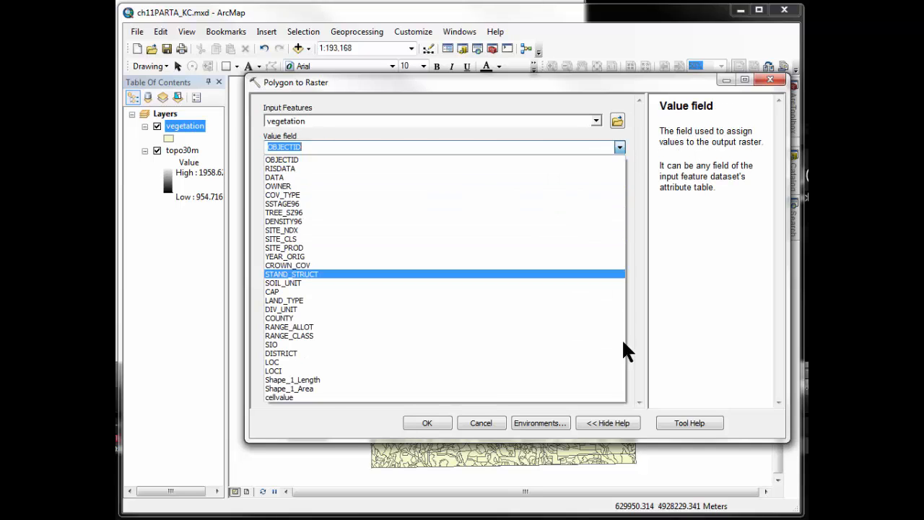
click(286, 396)
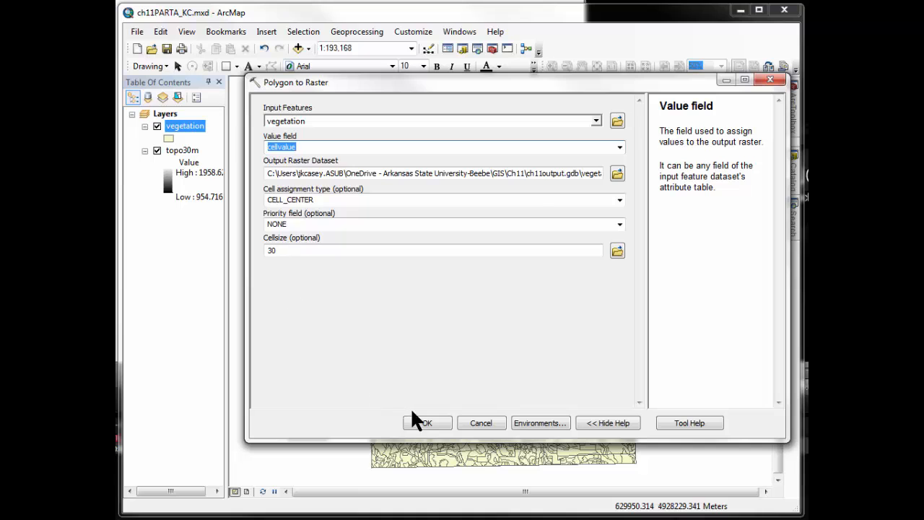
click(425, 423)
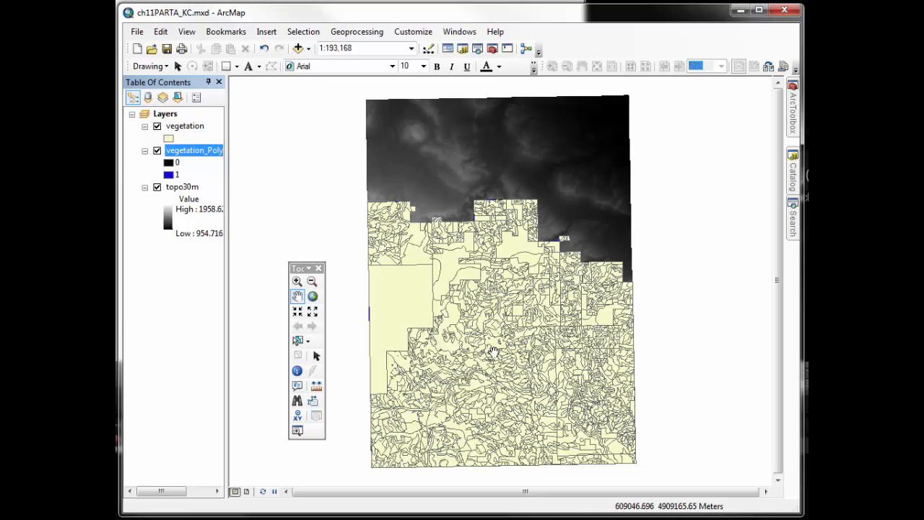
Save the map document, hide the vegetation polygon layer and select the converted vegetation raster layer.
click(167, 49)
click(157, 127)
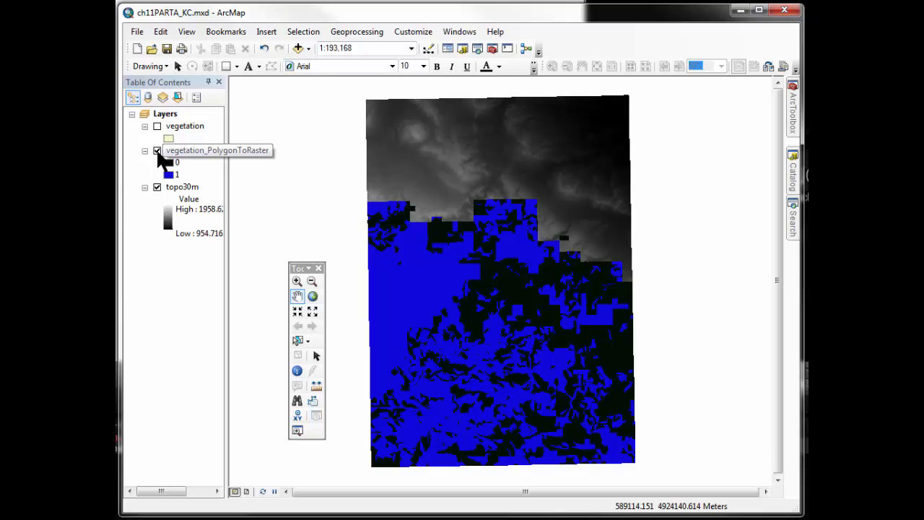
click(193, 151)
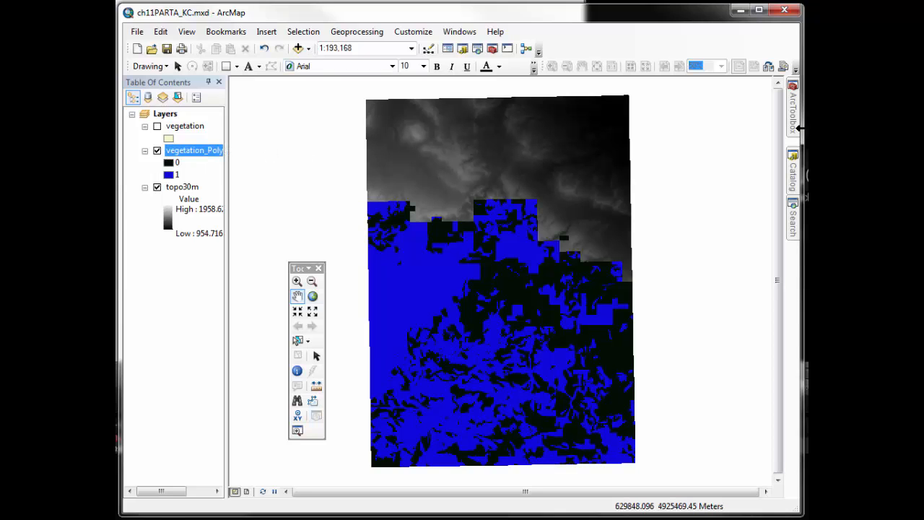
Add the usfsrds feature class from the Sturgis83.mdb geodatabase above the other map layers.
click(796, 174)
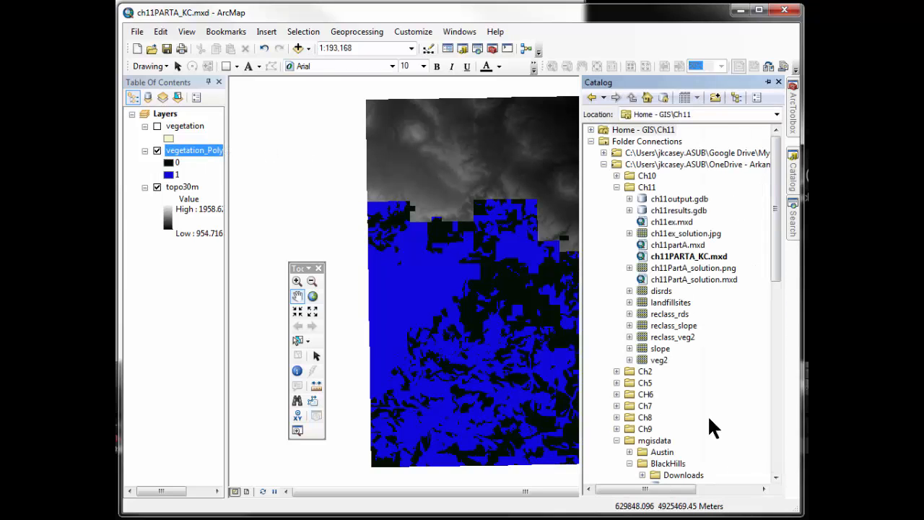
drag(778, 263, 780, 343)
click(704, 394)
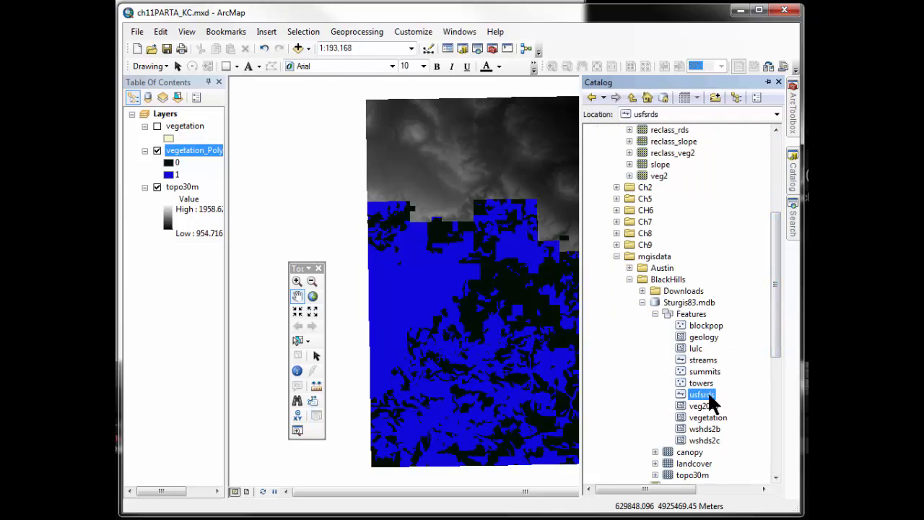
mouse_move(707, 394)
mouse_down()
mouse_move(135, 144)
mouse_move(134, 127)
mouse_up()
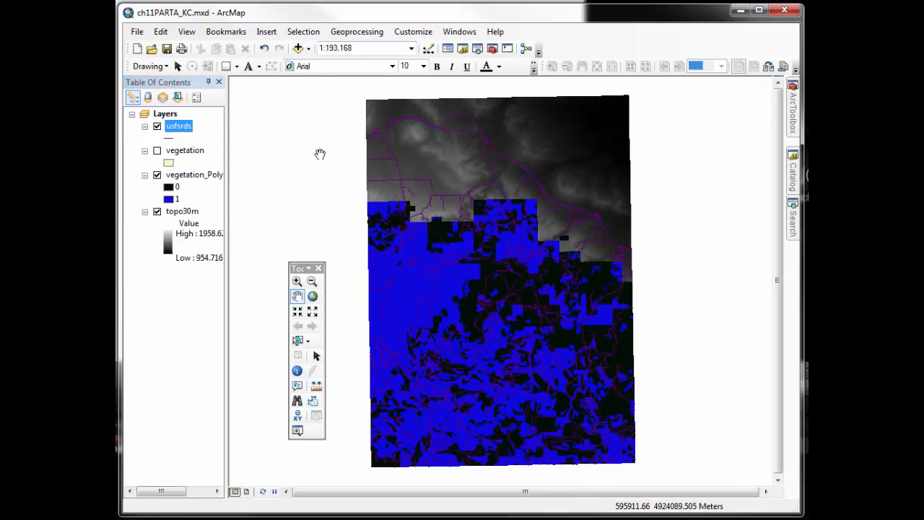
Start a Select By Attributes query on usfsrds with the condition [TYPE] = 'P'.
click(303, 33)
click(307, 46)
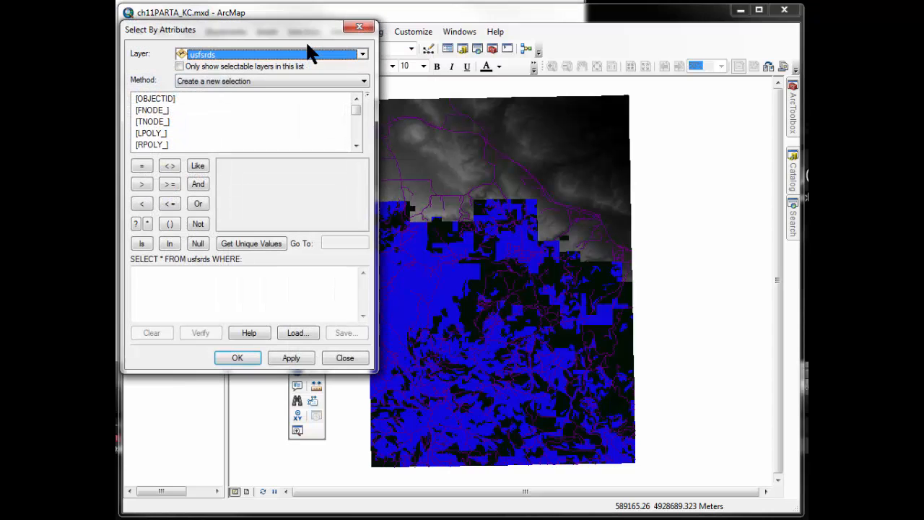
click(355, 146)
click(355, 146)
click(355, 146)
click(355, 146)
click(355, 146)
click(355, 146)
click(355, 146)
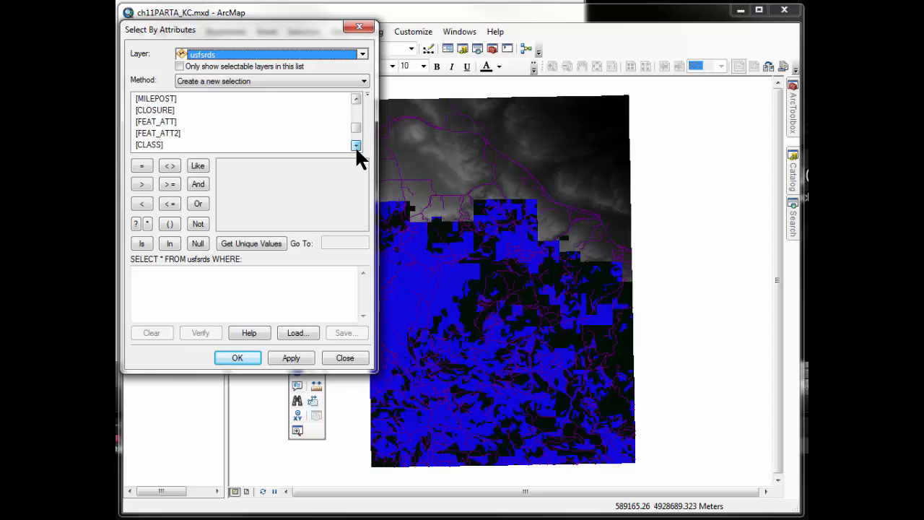
click(355, 146)
click(355, 146)
double_click(146, 99)
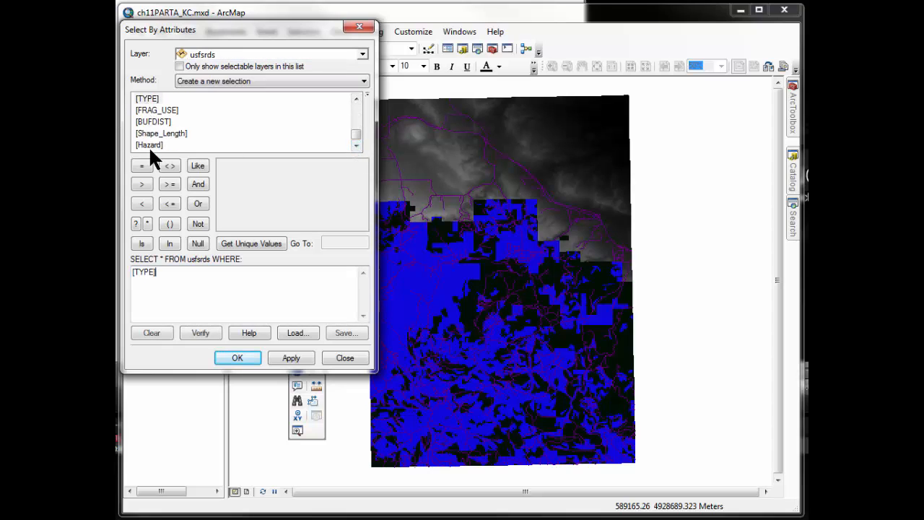
click(142, 165)
click(249, 244)
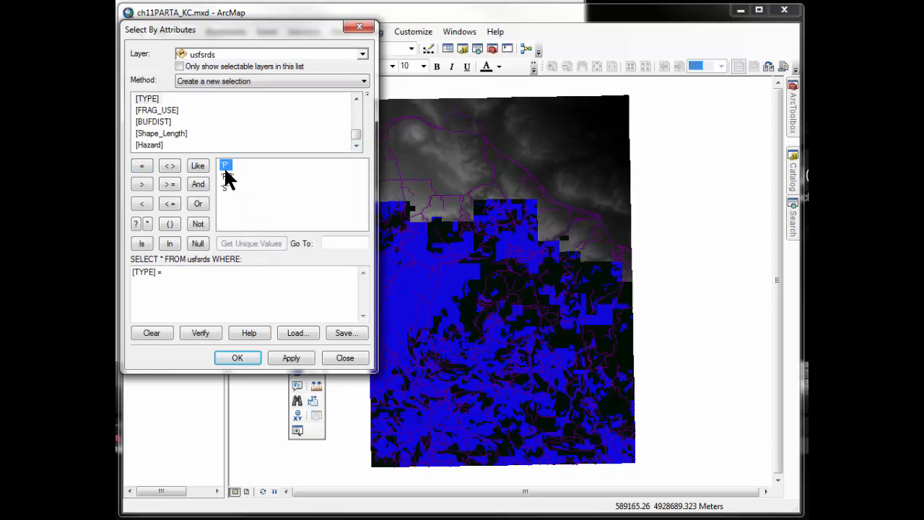
double_click(224, 166)
Extend the road query with OR [TYPE] = 'S' and run the selection.
click(200, 204)
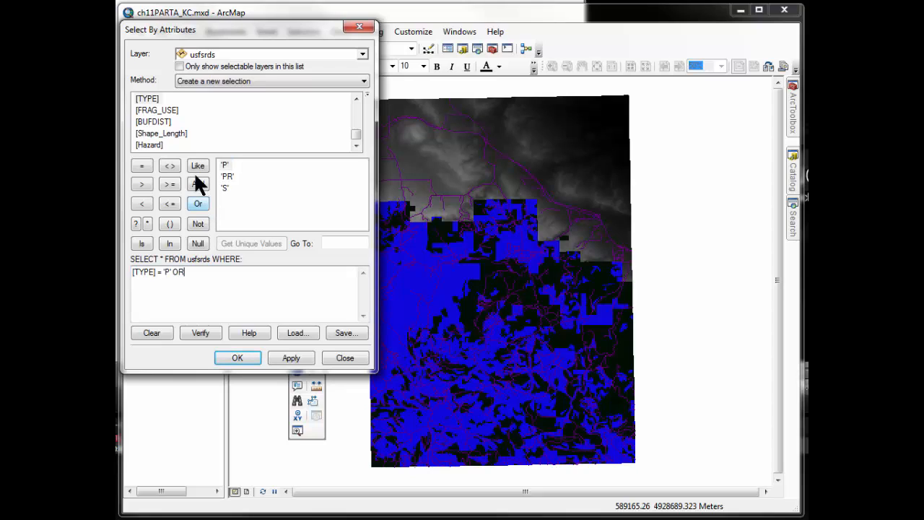
double_click(149, 99)
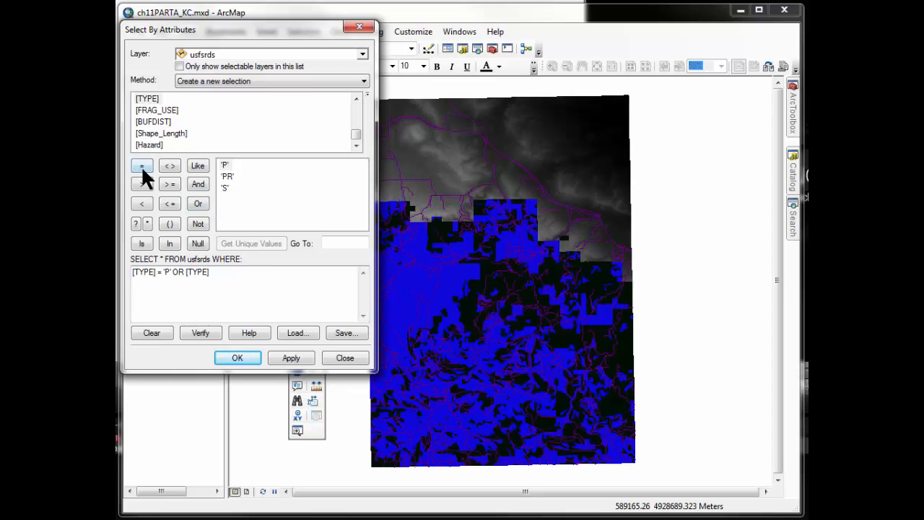
double_click(225, 188)
click(238, 358)
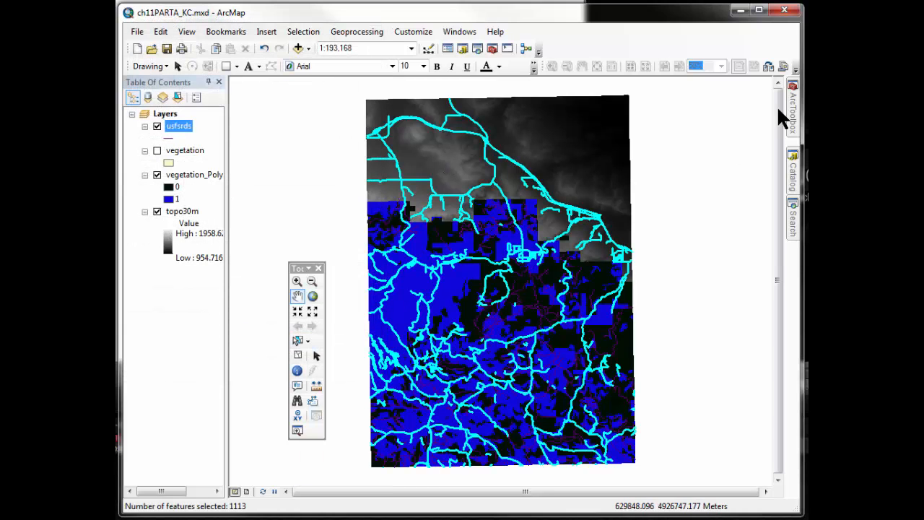
Run Spatial Analyst's Euclidean Distance on the selected usfsrds roads with an output cell size of 30, and clear the selected features.
click(794, 116)
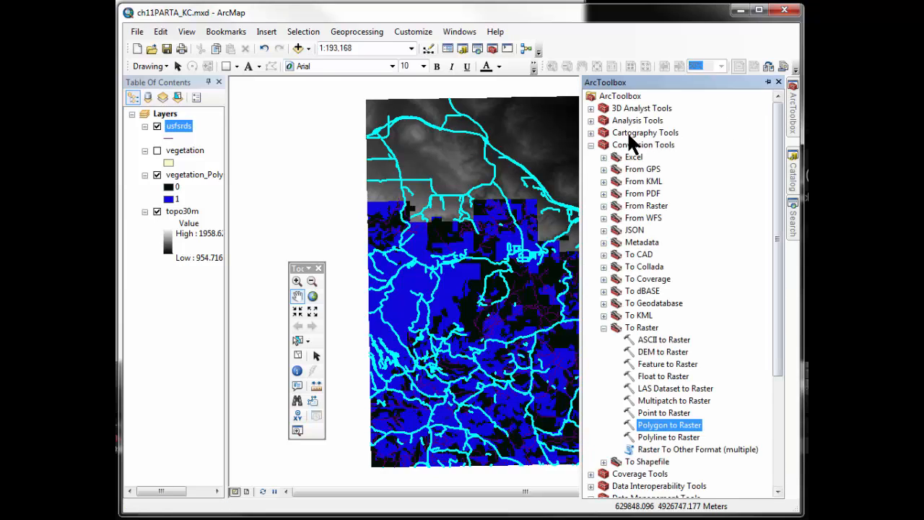
click(591, 145)
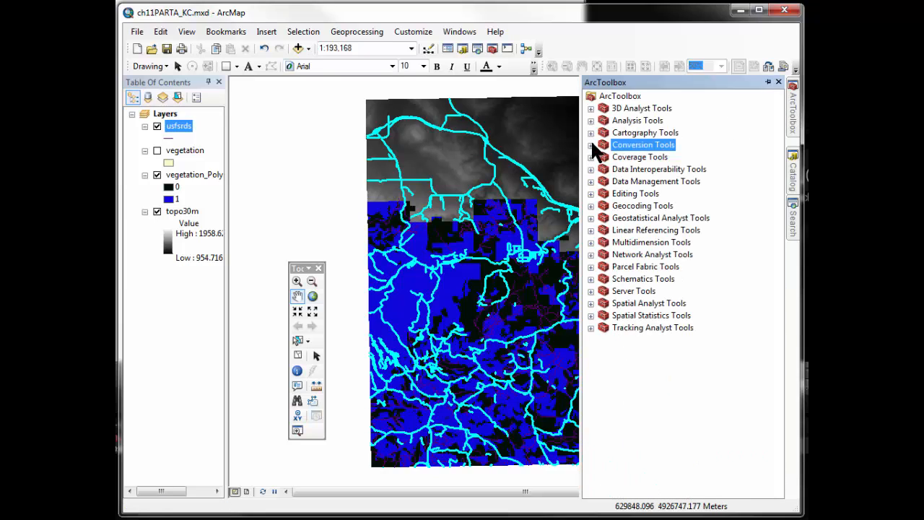
click(643, 303)
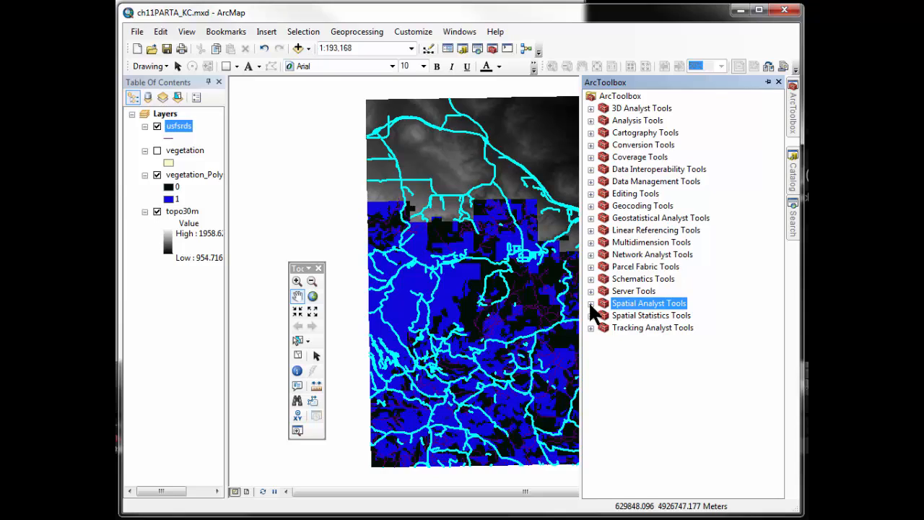
click(590, 304)
click(635, 279)
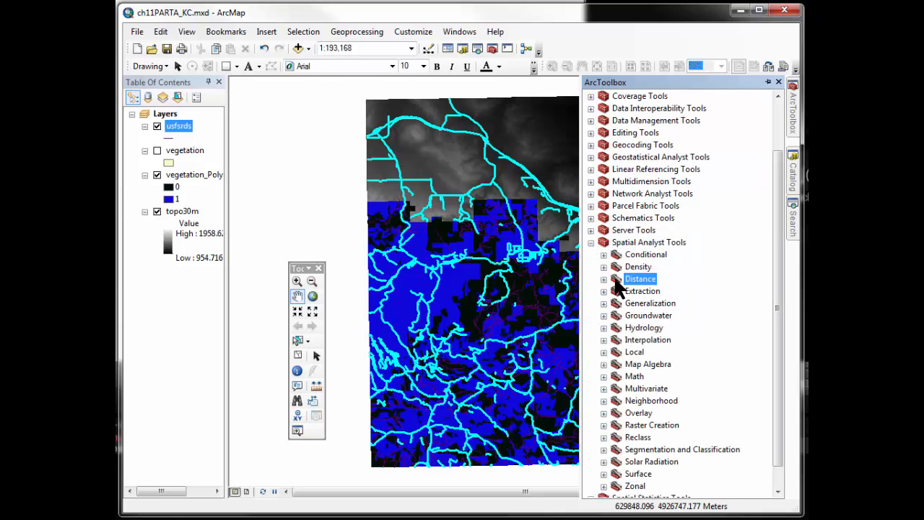
click(604, 279)
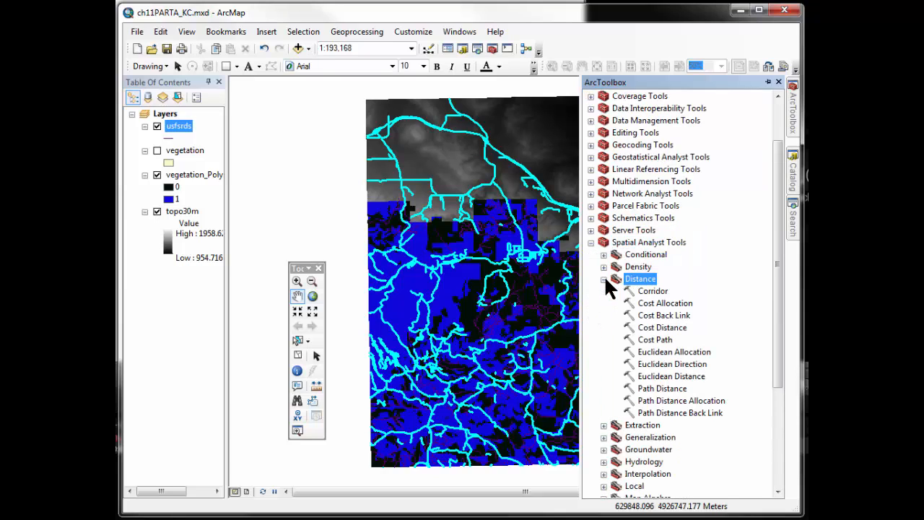
double_click(676, 375)
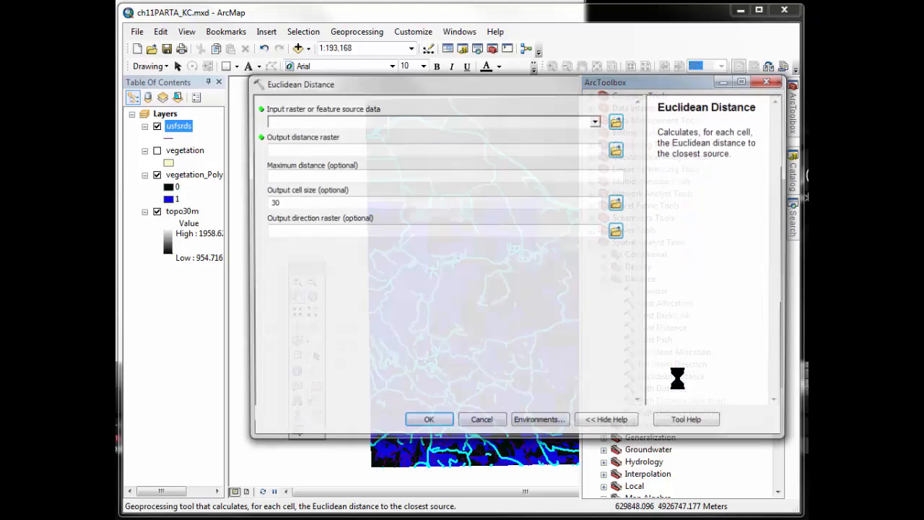
click(596, 120)
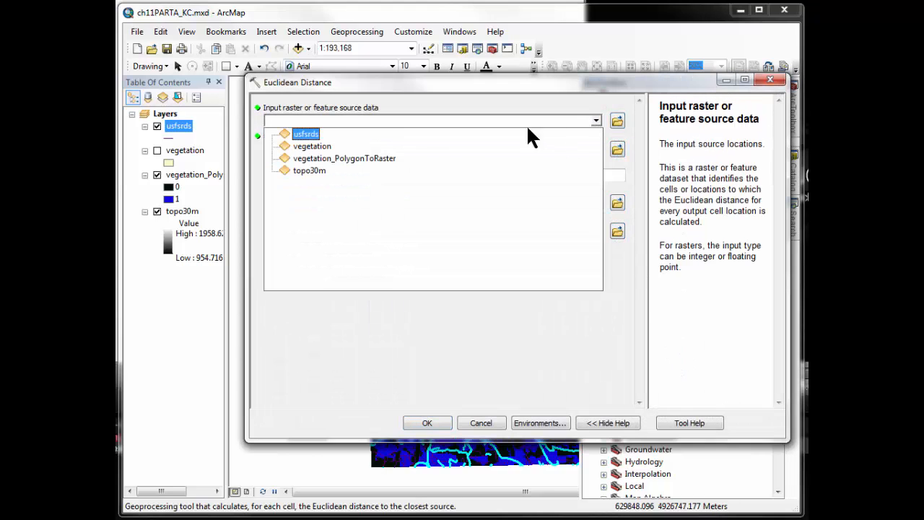
click(318, 134)
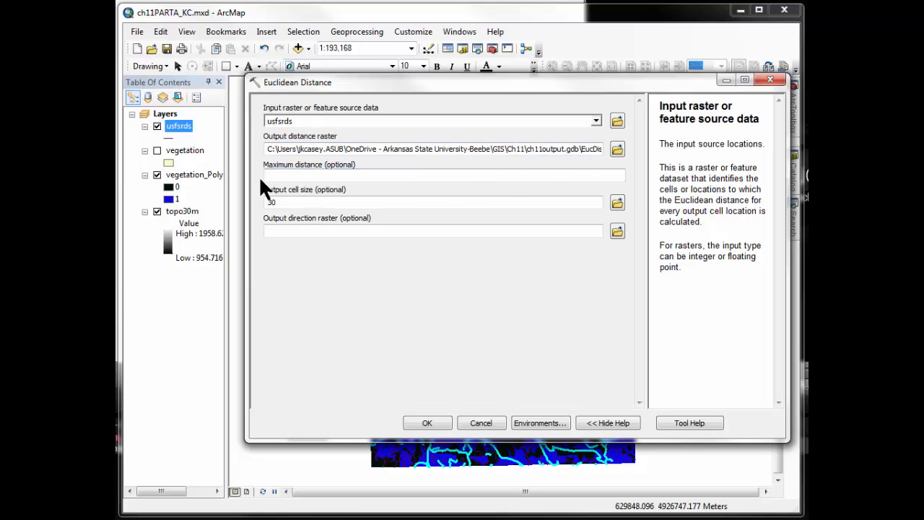
click(431, 426)
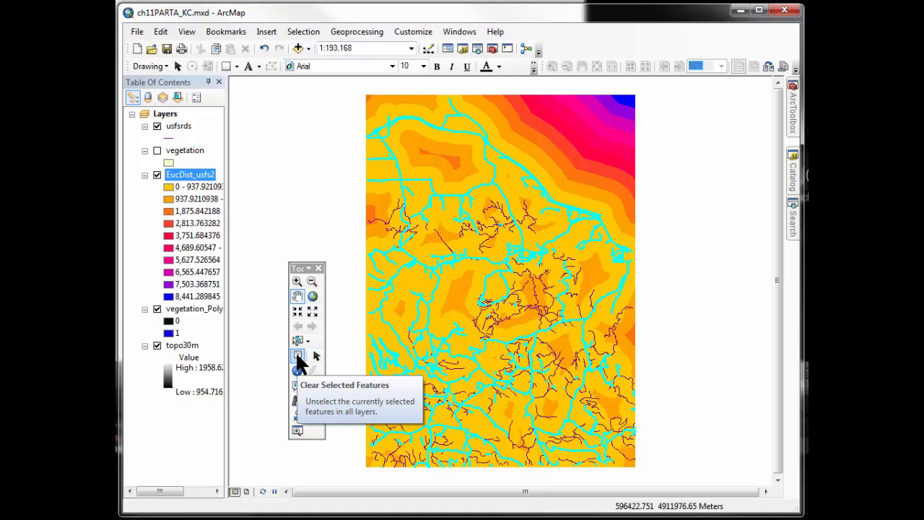
click(298, 358)
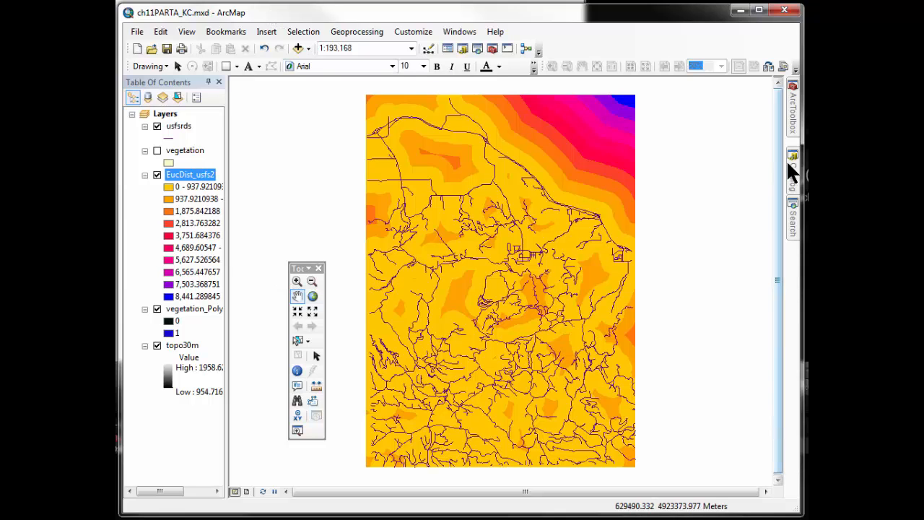
Start Spatial Analyst's Reclassify tool with EucDist_usfs2 as the input raster.
click(792, 120)
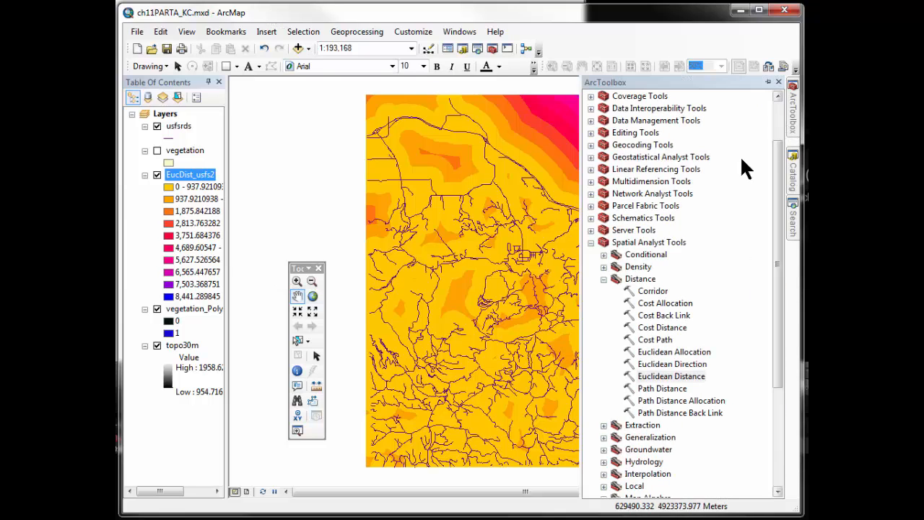
click(605, 278)
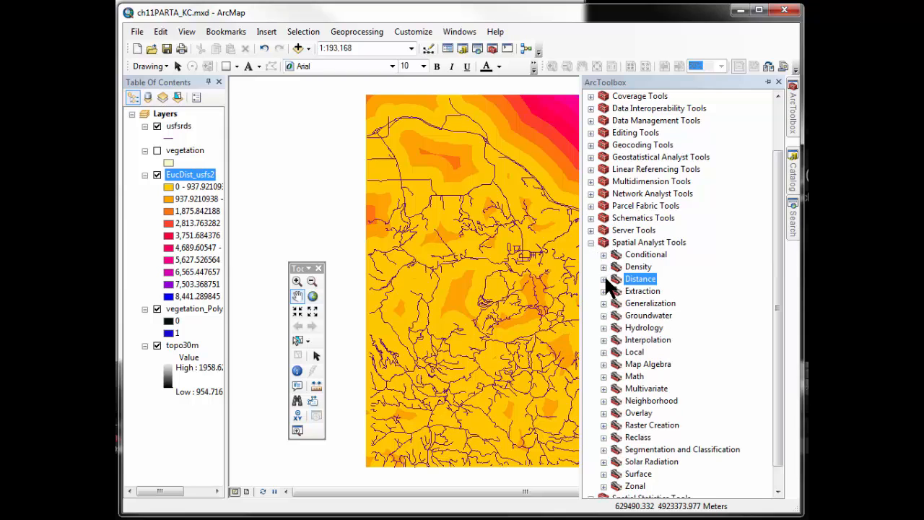
click(638, 437)
click(603, 437)
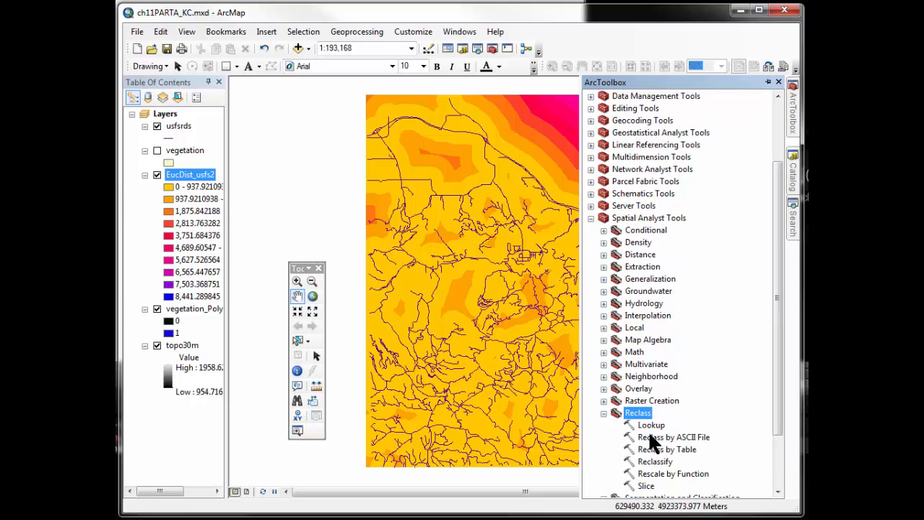
double_click(655, 461)
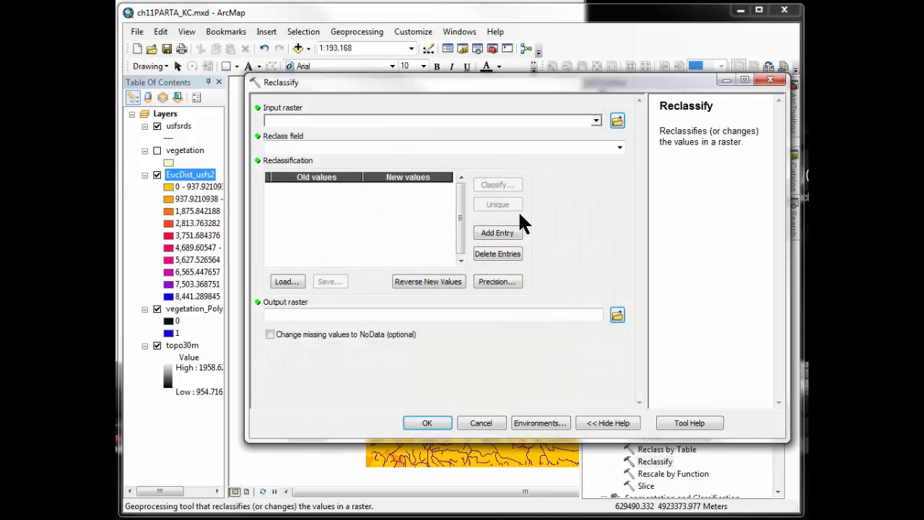
click(597, 121)
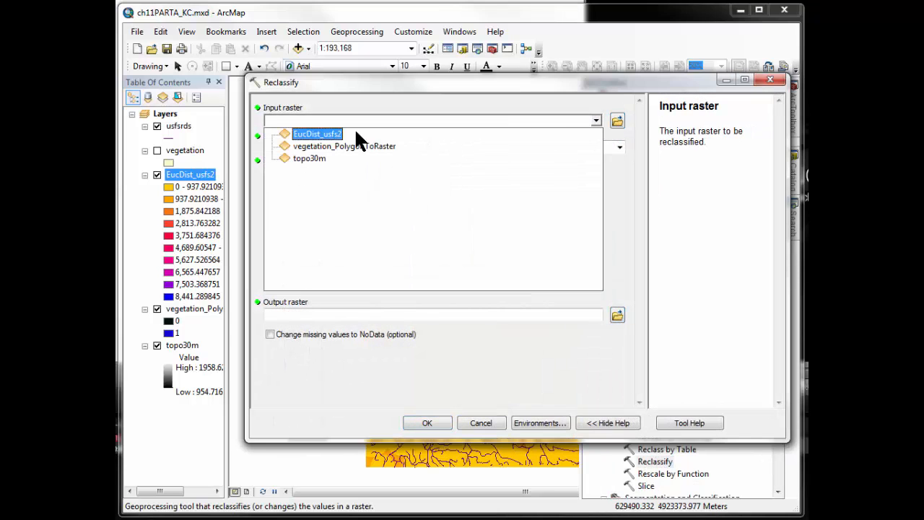
click(319, 133)
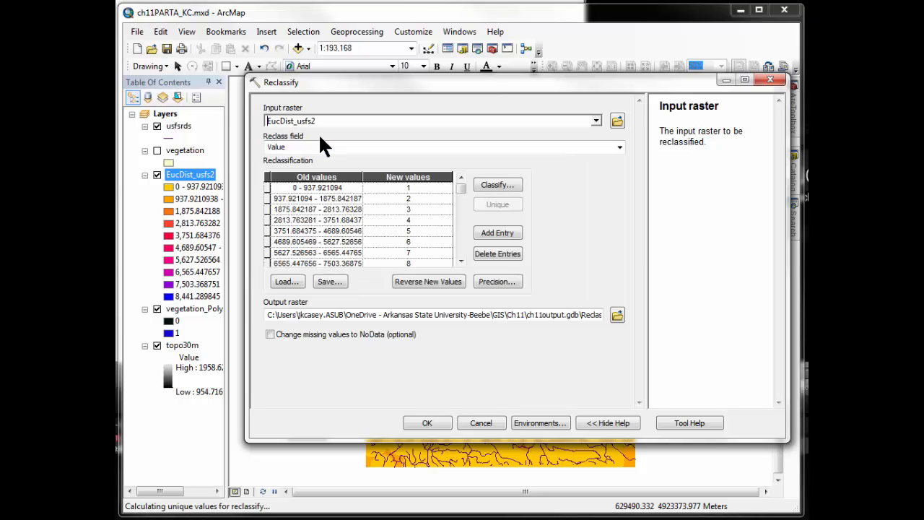
Classify the EucDist_usfs2 distances into 2 classes with the first break value at 1000.
click(501, 185)
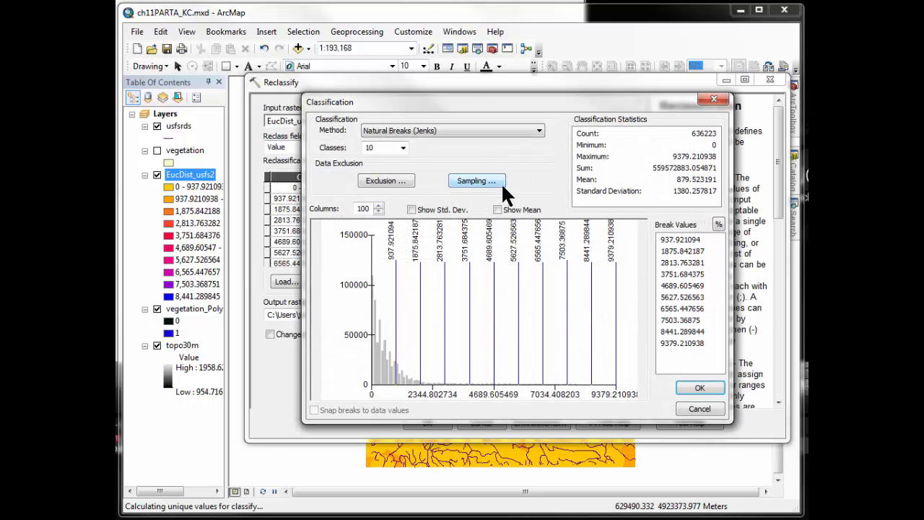
click(404, 148)
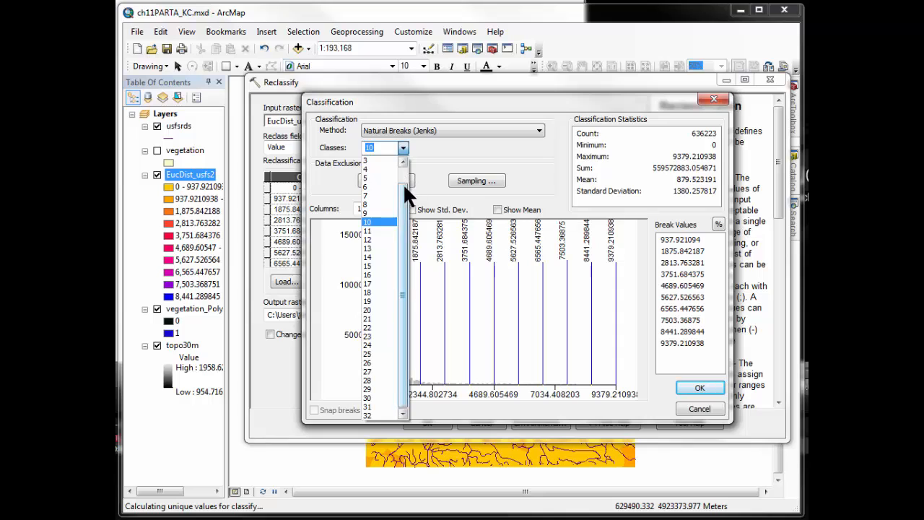
click(376, 169)
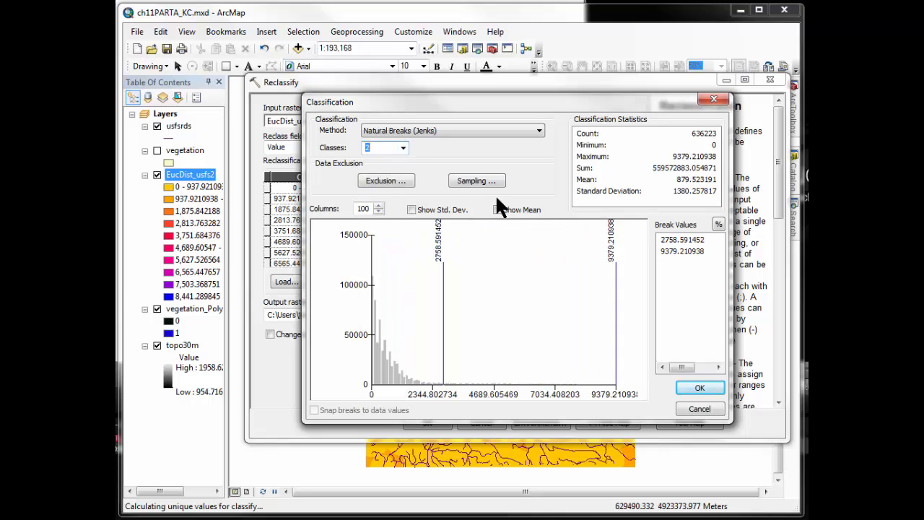
click(683, 237)
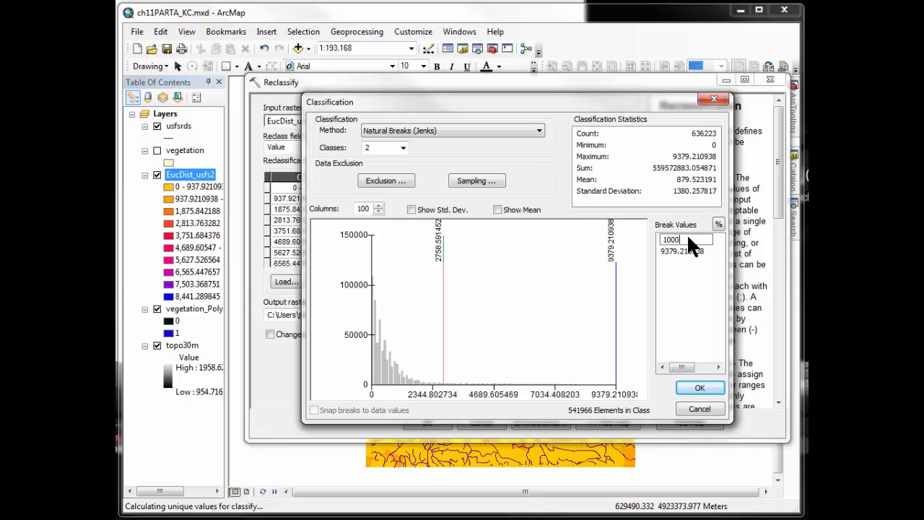
text(1000)
click(704, 386)
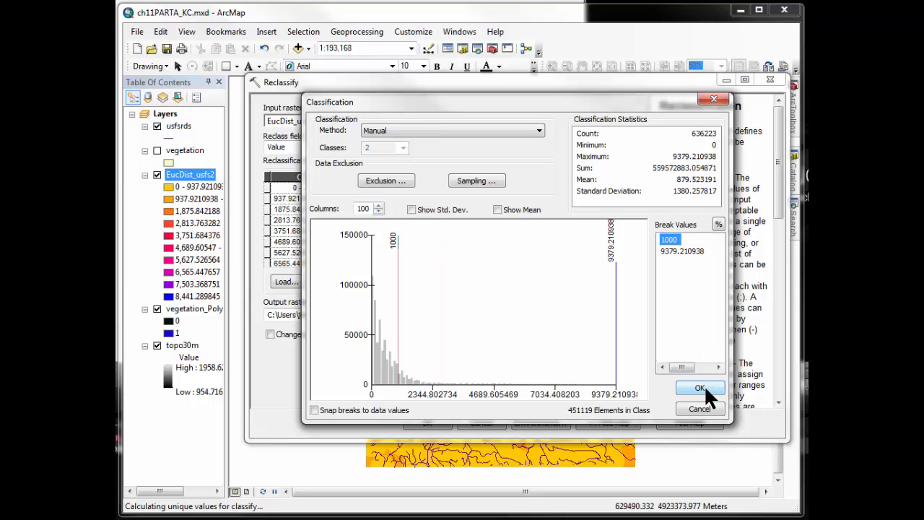
click(703, 385)
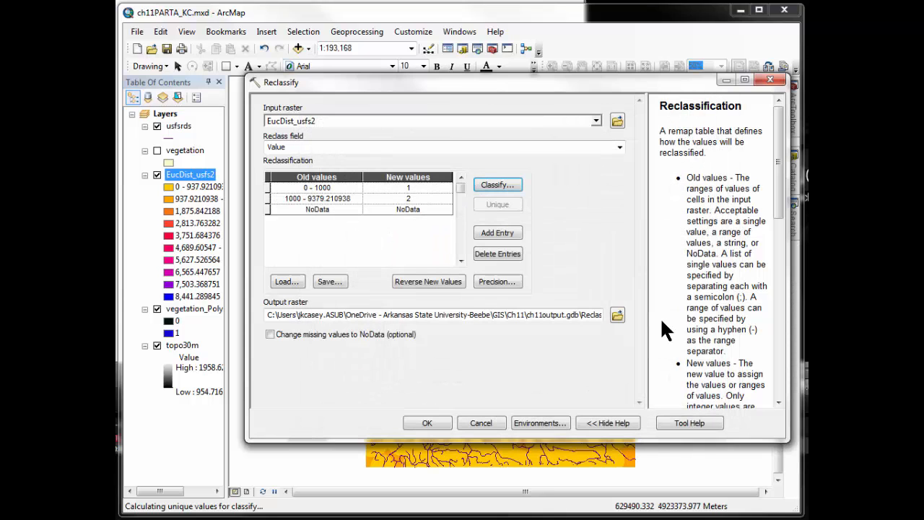
Assign new value 0 to distances above 1000, keep 1 for 0 - 1000, and run the reclassification.
click(425, 193)
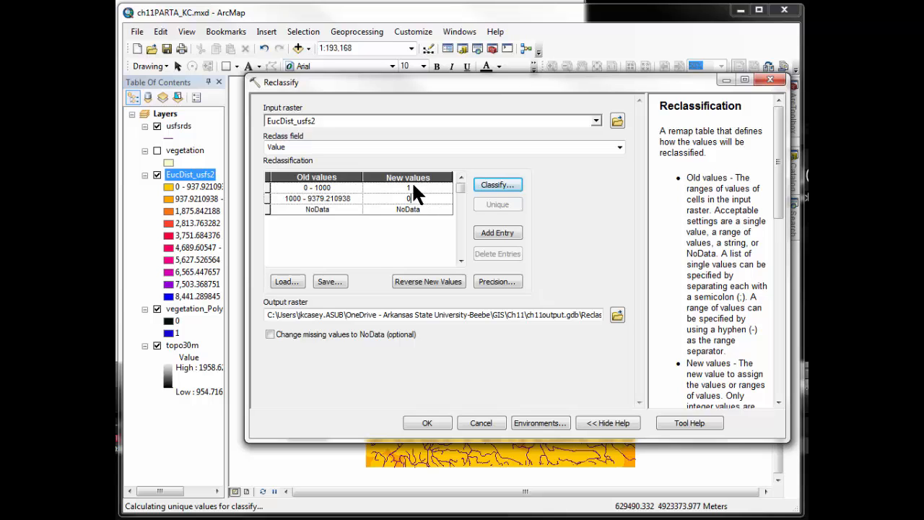
click(413, 187)
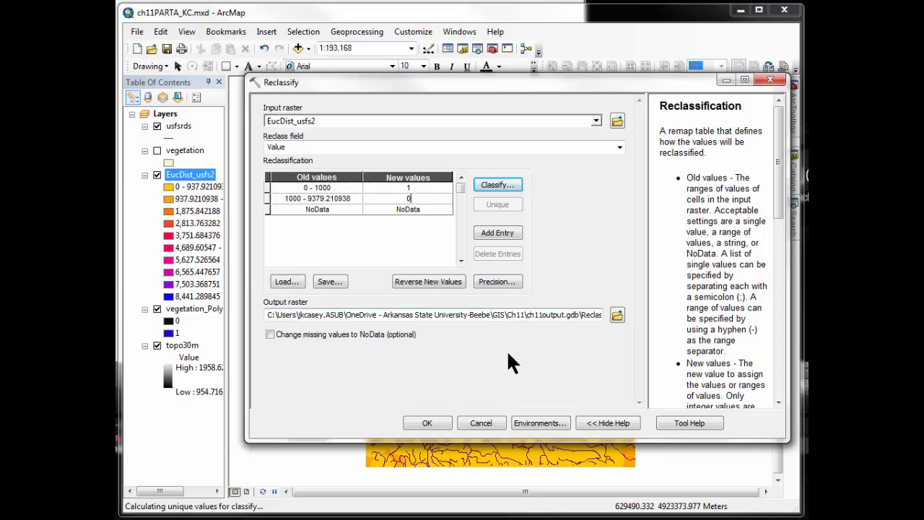
click(436, 422)
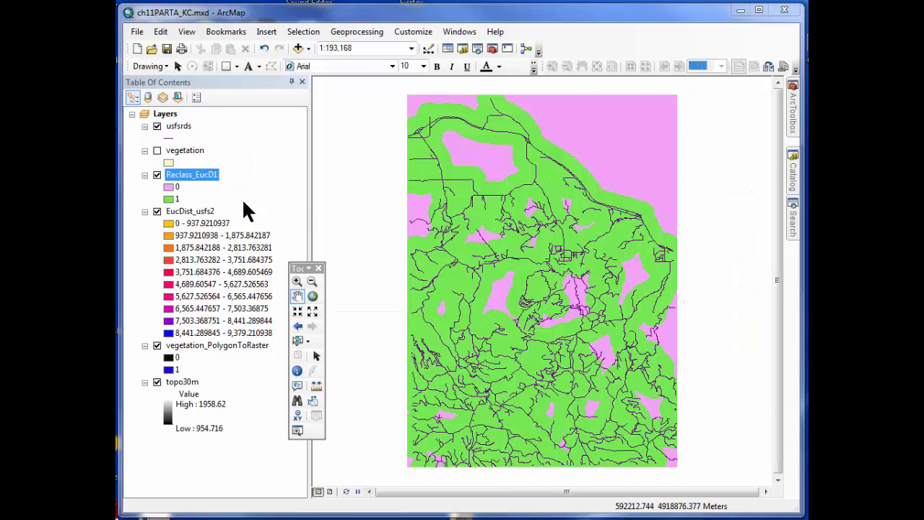
Hide the EucDist_usfs2 layer, collapse its legend, and select the topo30m layer.
click(157, 209)
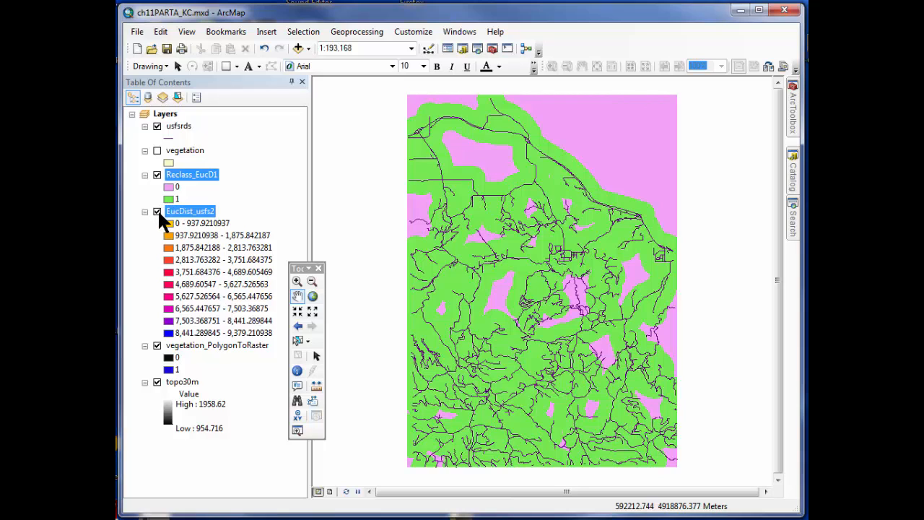
click(145, 211)
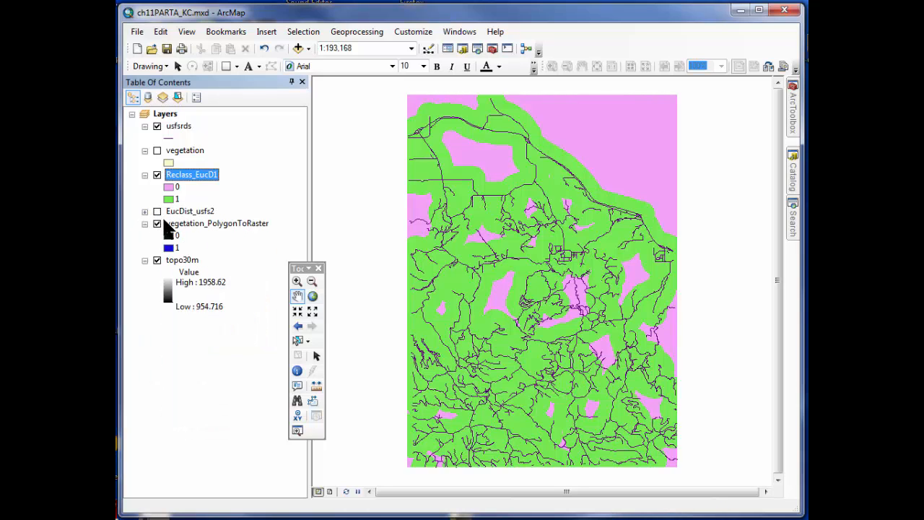
click(182, 262)
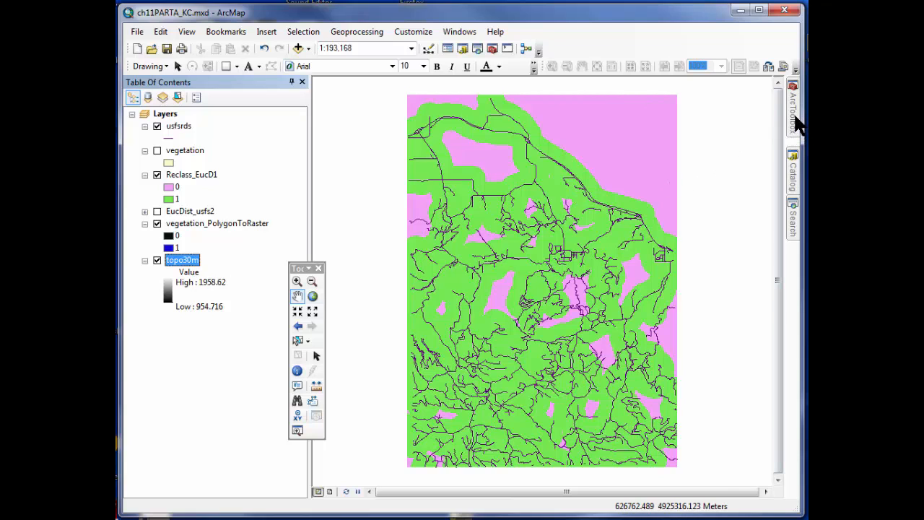
Run Spatial Analyst's Slope tool on topo30m with DEGREE output and a Z factor of 1, and save the map document.
click(796, 115)
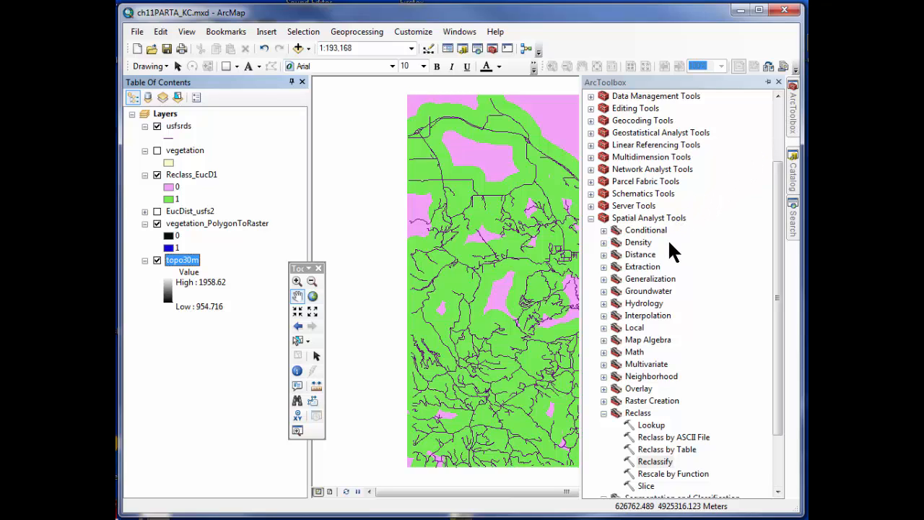
click(604, 413)
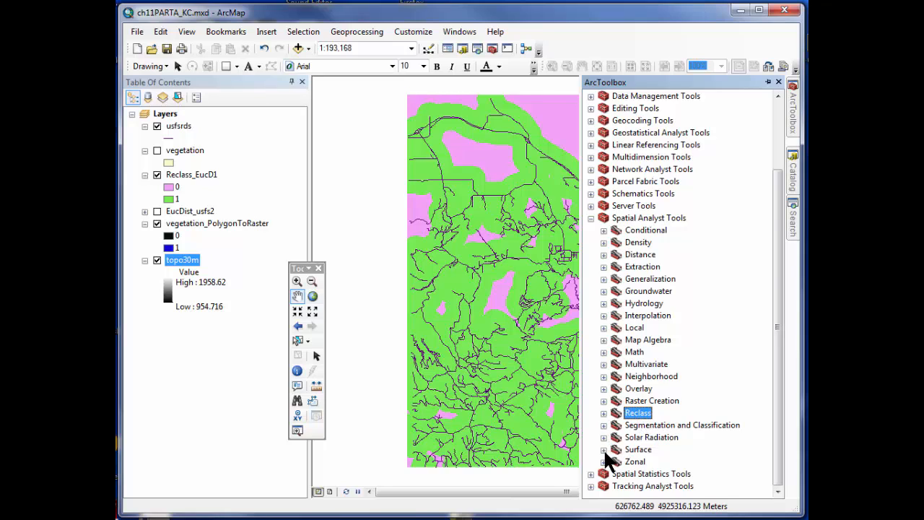
click(603, 450)
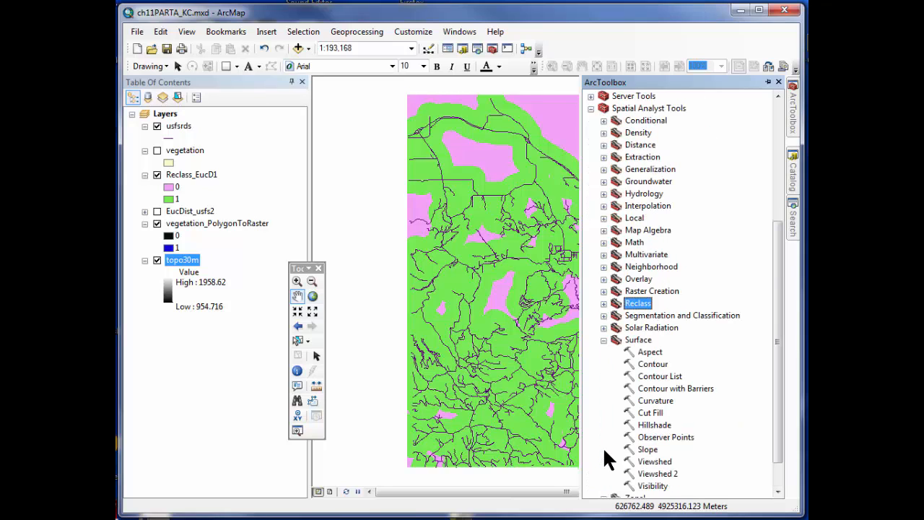
double_click(646, 449)
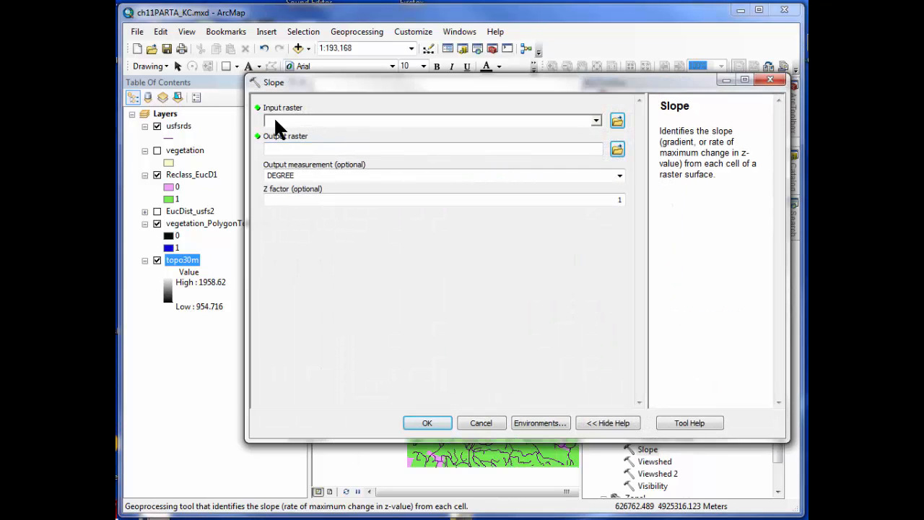
click(595, 120)
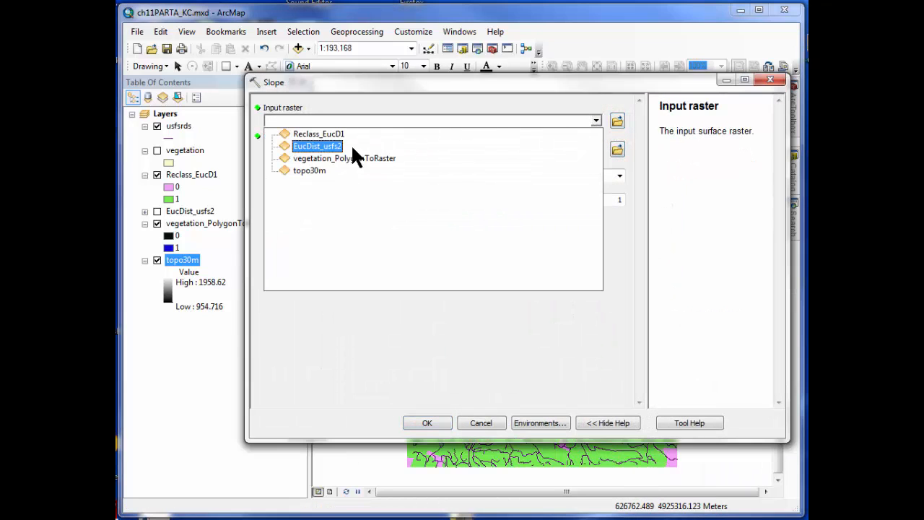
click(310, 171)
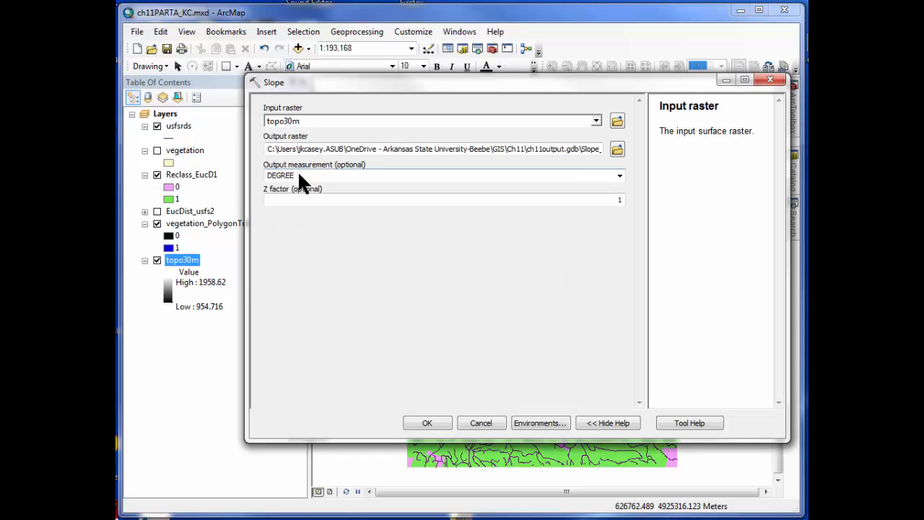
click(438, 426)
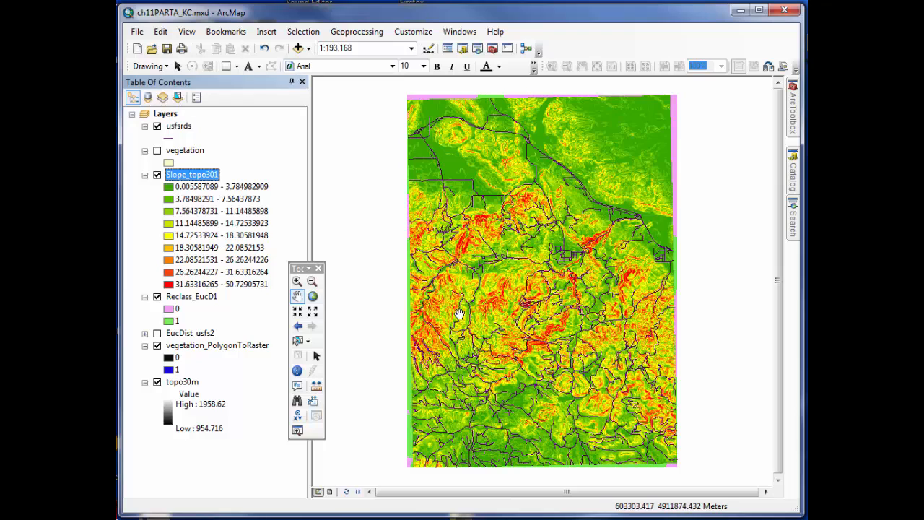
click(165, 49)
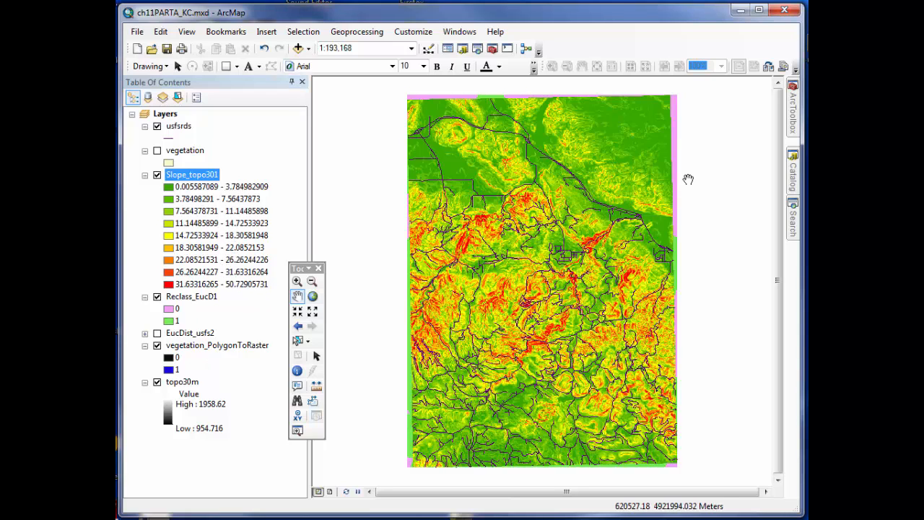
Start the Reclassify tool with Slope_topo301 as the input raster.
mouse_move(794, 130)
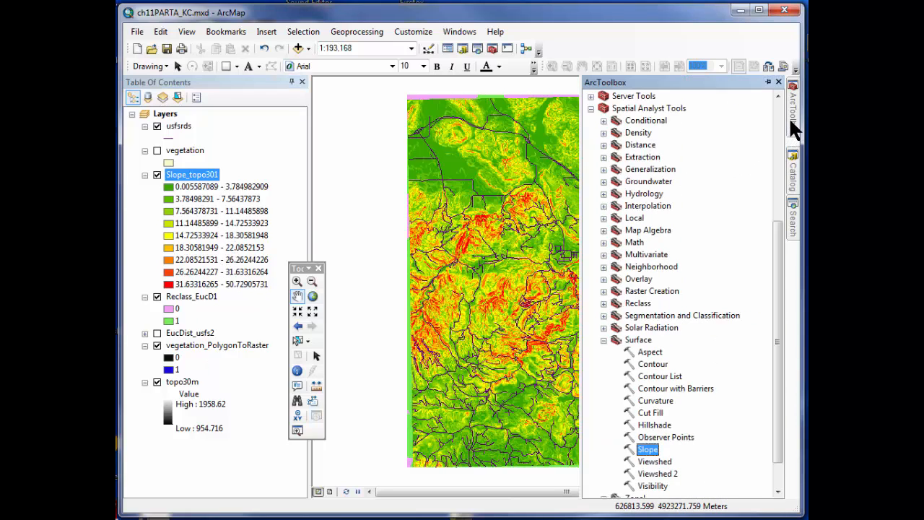
click(604, 304)
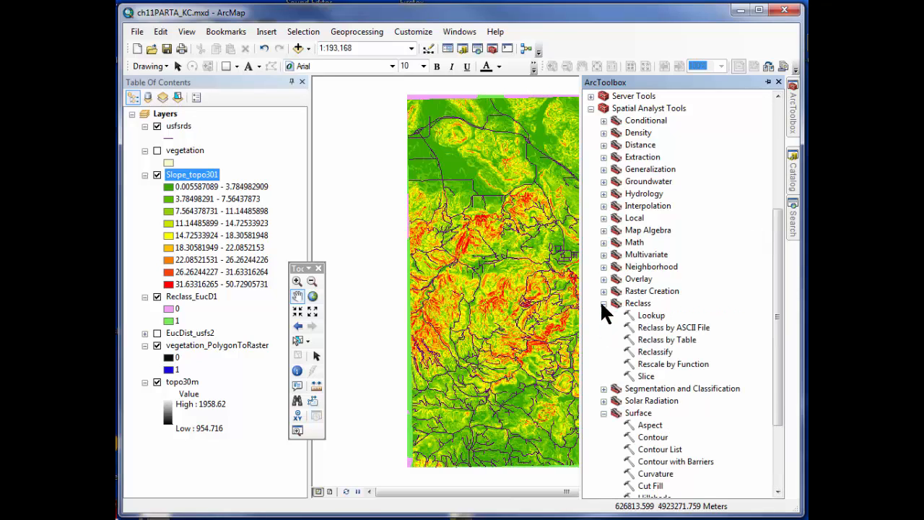
double_click(641, 352)
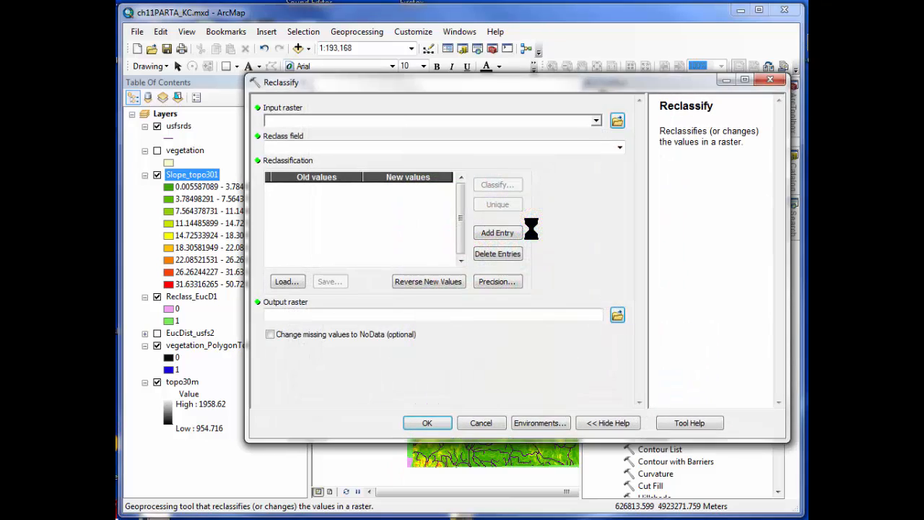
click(597, 120)
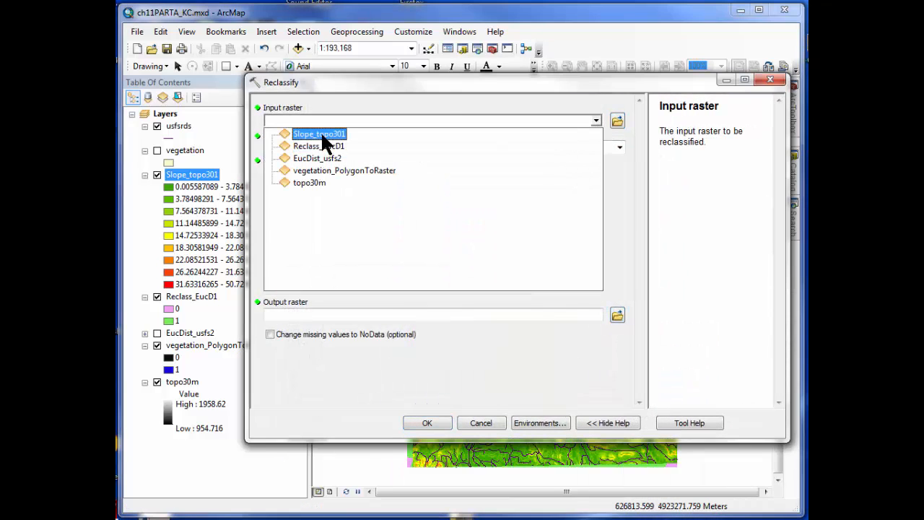
click(322, 137)
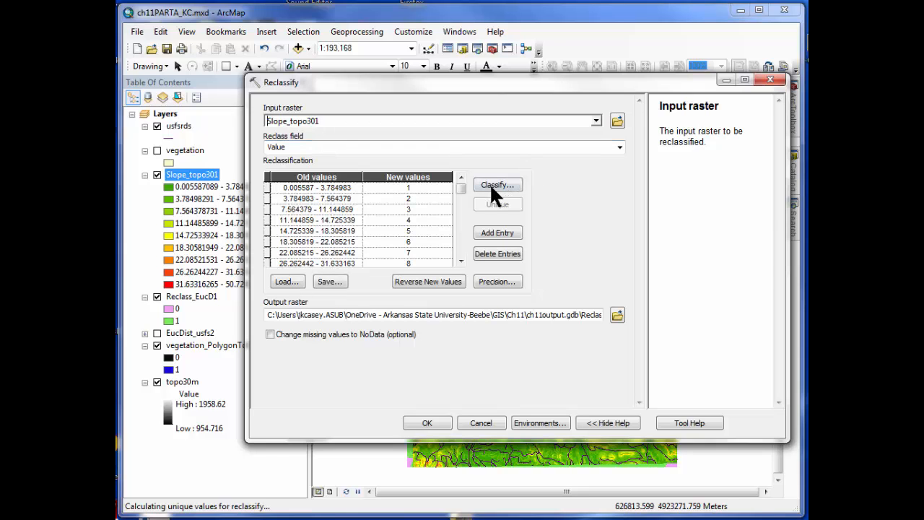
Classify the slope values into 2 classes with the first break value at 10.
click(492, 187)
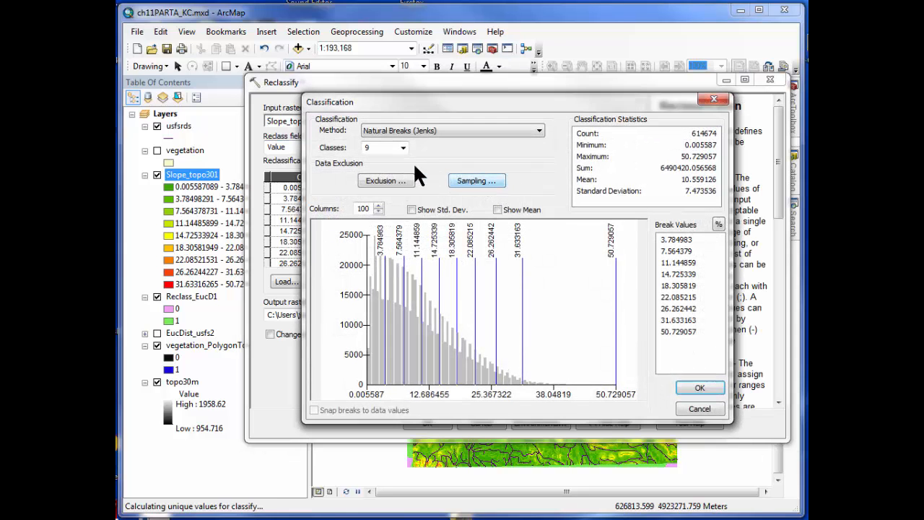
click(403, 149)
click(403, 161)
click(403, 161)
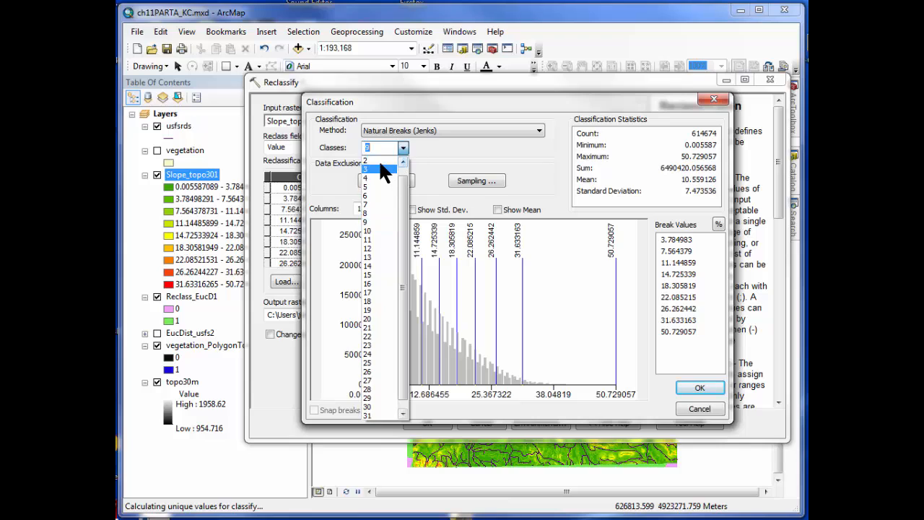
click(380, 167)
click(694, 241)
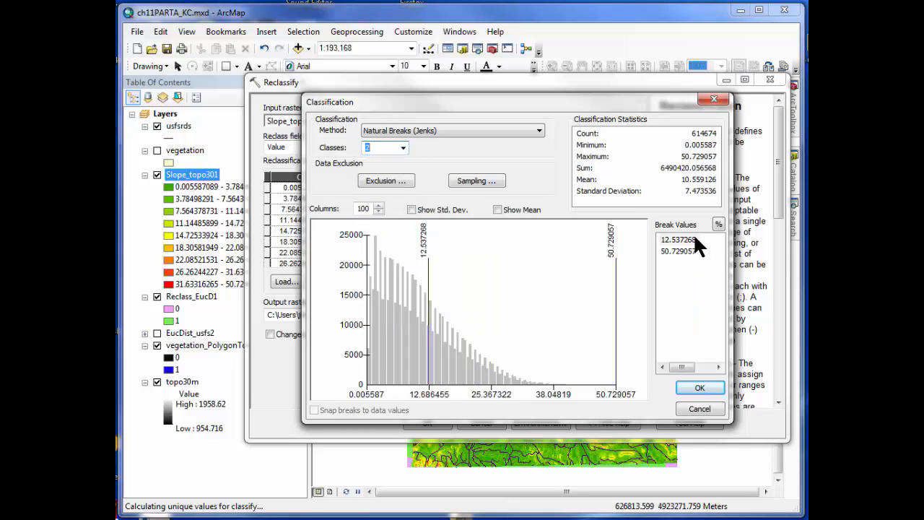
text(1)
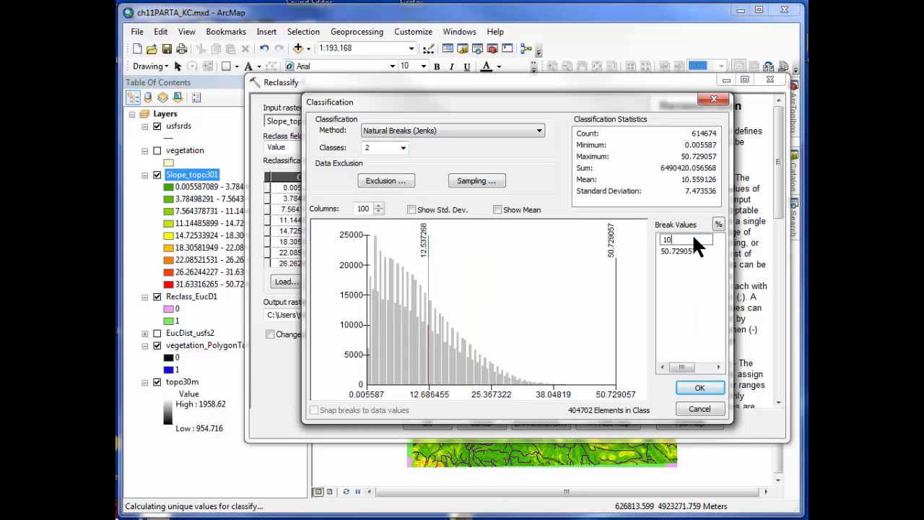
text(0)
click(704, 390)
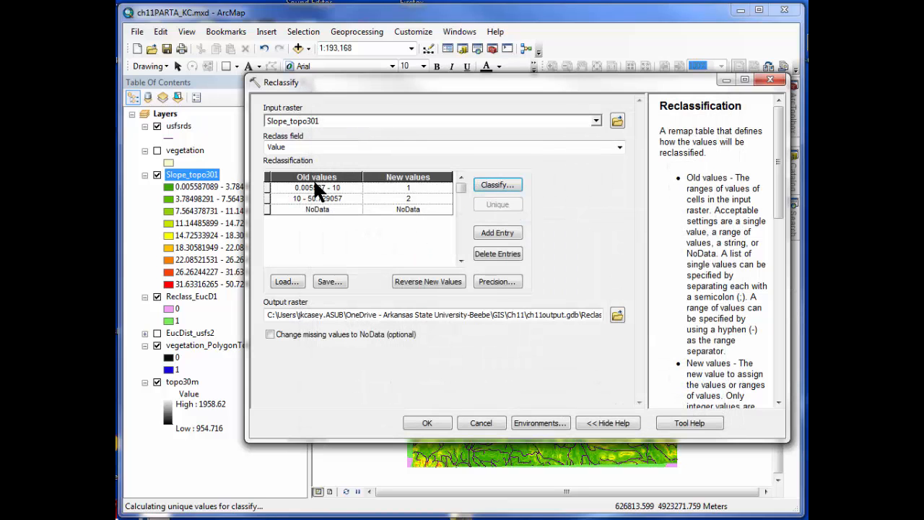
Assign new value 0 to slopes above 10, keep 1 for slopes up to 10, and run the reclassification.
click(317, 188)
drag(342, 187, 299, 186)
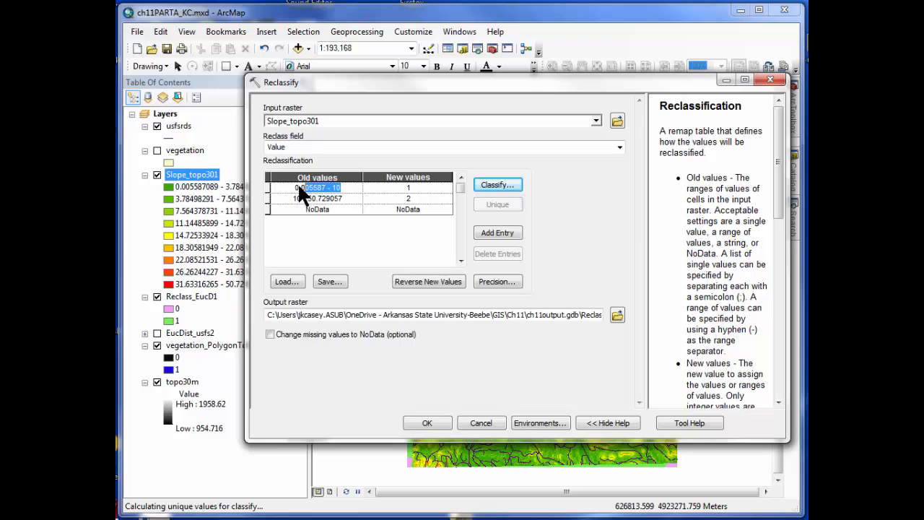
click(408, 189)
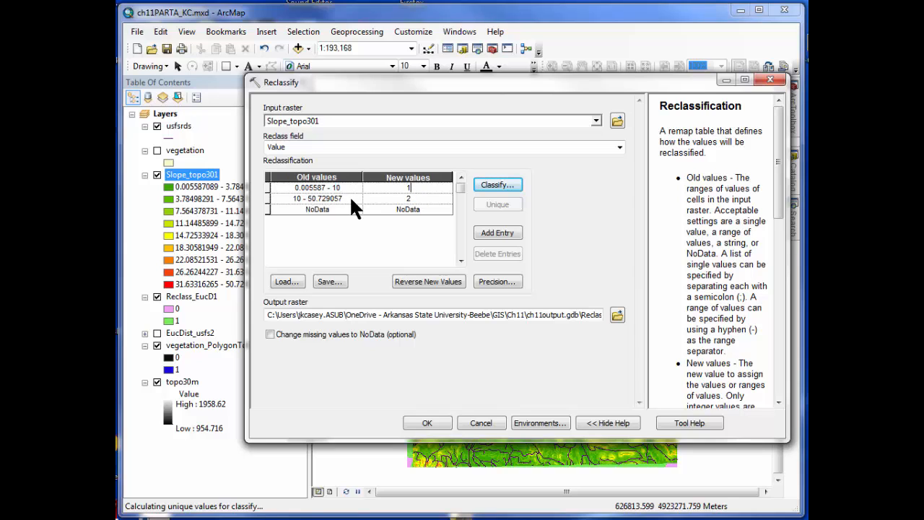
click(300, 199)
click(296, 199)
click(414, 199)
text(0)
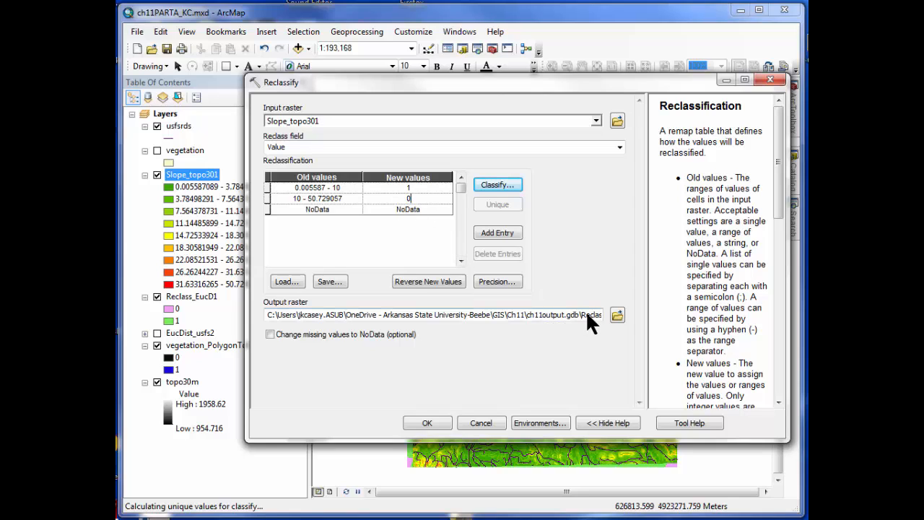
click(427, 423)
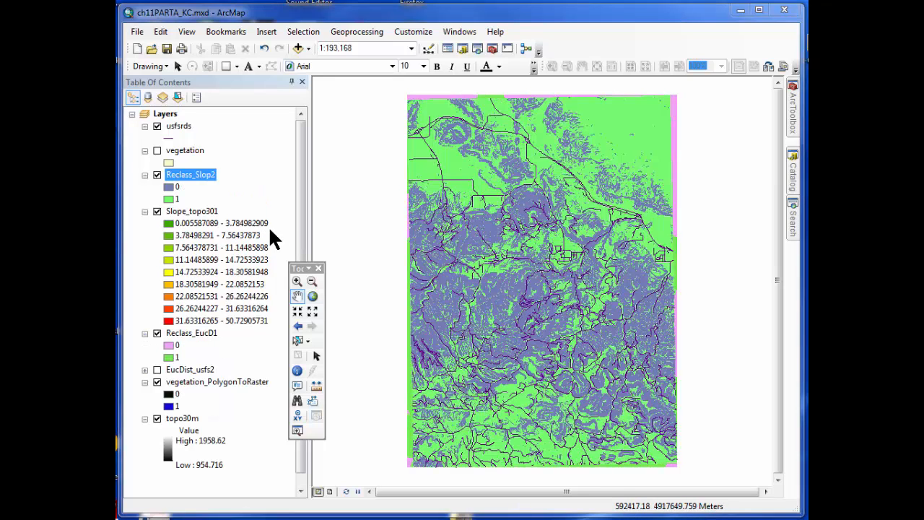
Hide the Slope_topo301 and topo30m layers, collapse the Slope_topo301 legend, and select the Reclass_Slop2 layer.
click(156, 212)
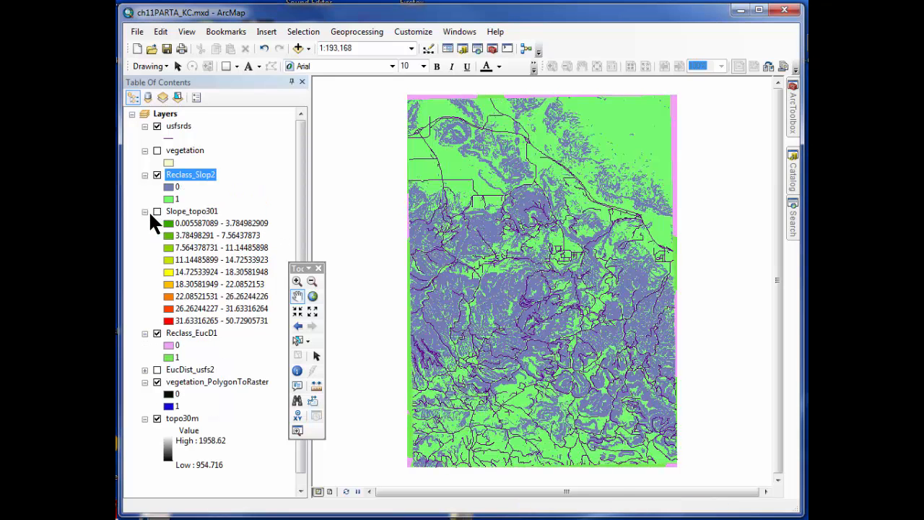
click(145, 212)
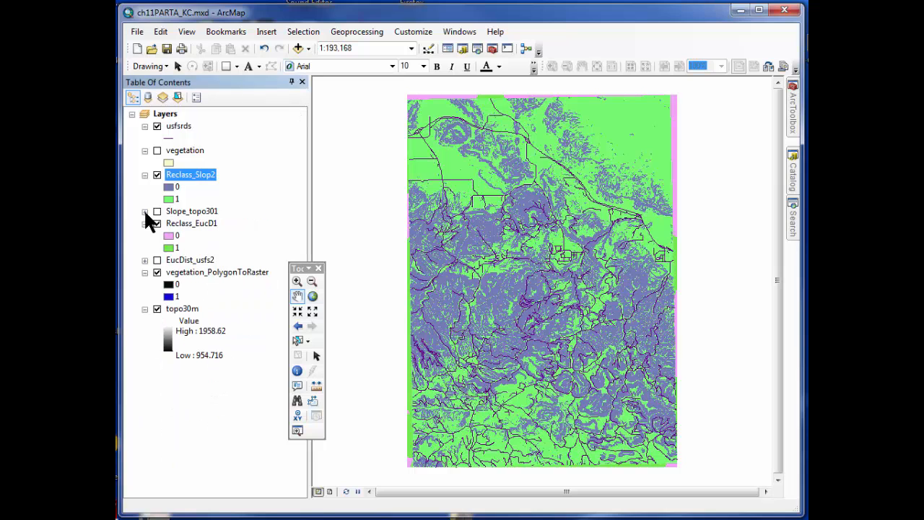
click(157, 309)
click(192, 278)
click(188, 220)
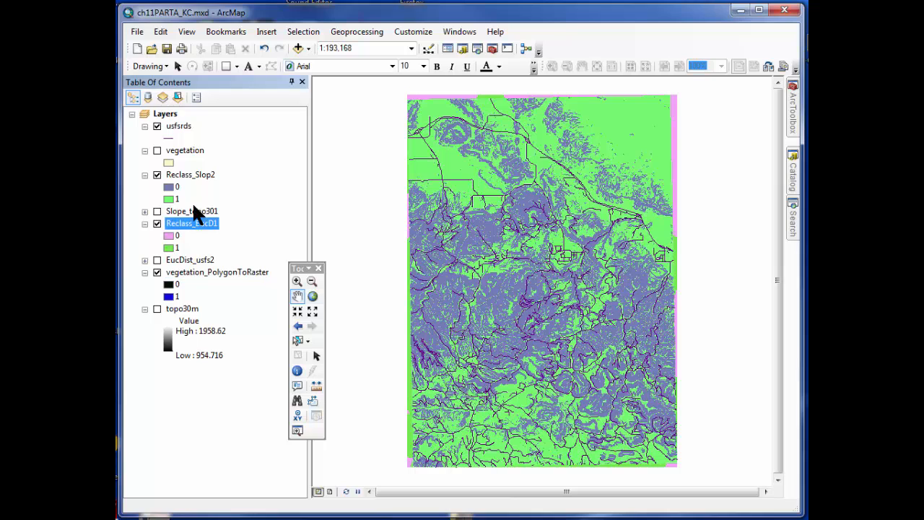
click(193, 176)
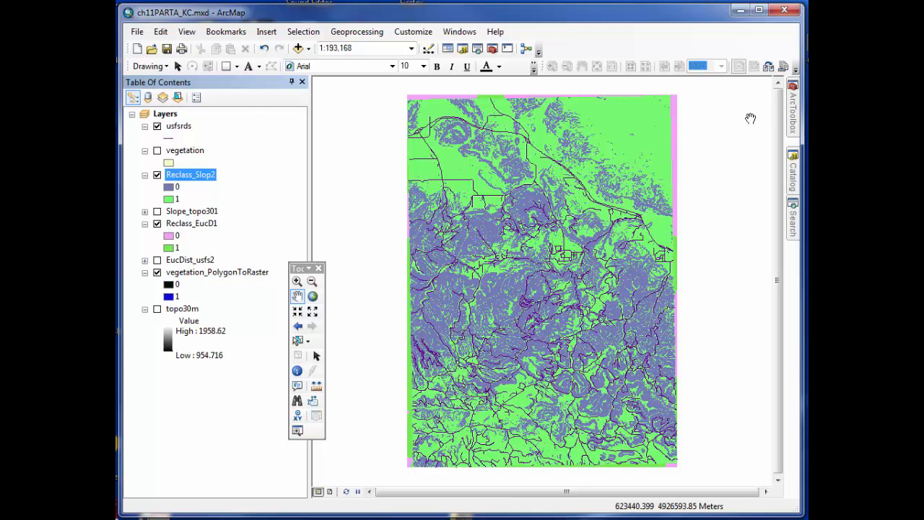
Run Raster Calculator with the expression "vegetation_PolygonToRaster" * "Reclass_EucD1" * "Reclass_Slop2".
mouse_move(794, 118)
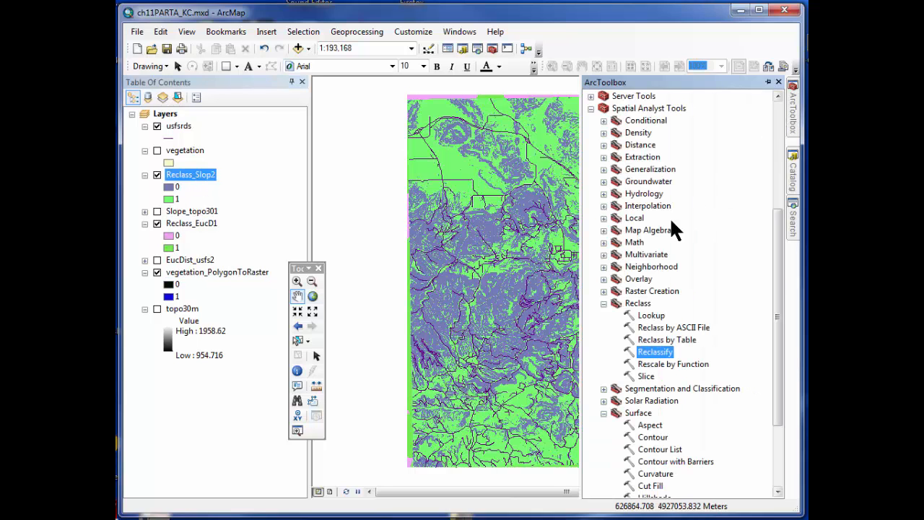
click(604, 229)
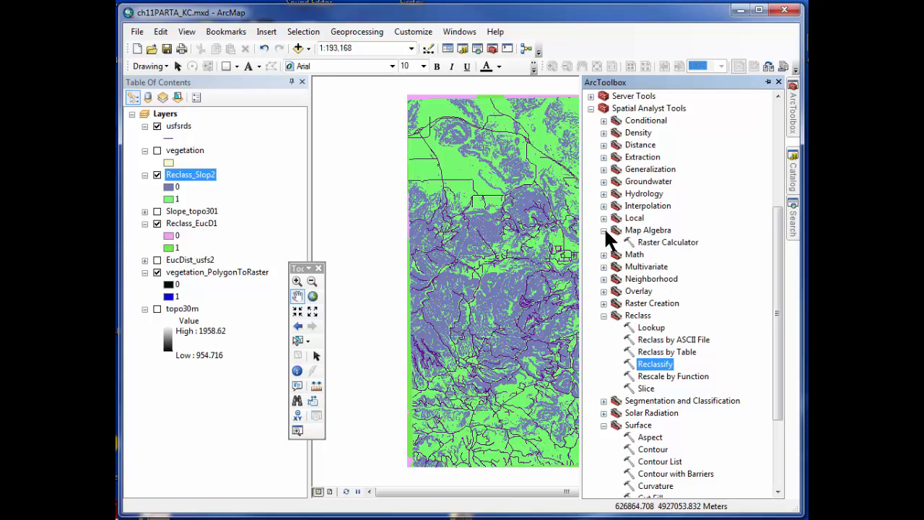
double_click(661, 242)
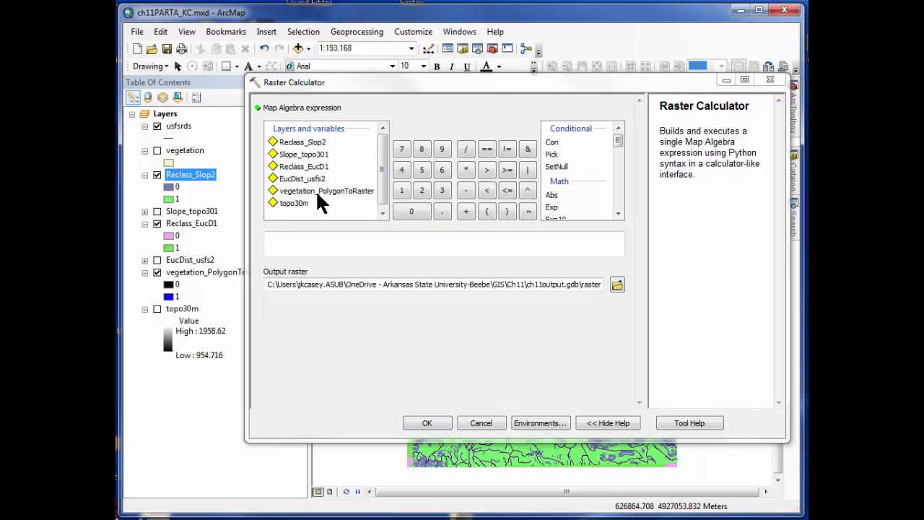
double_click(315, 191)
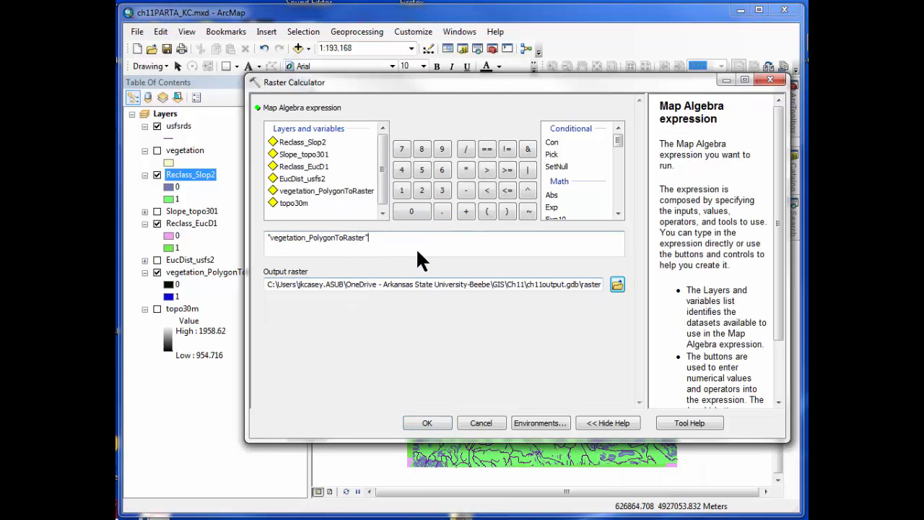
click(466, 169)
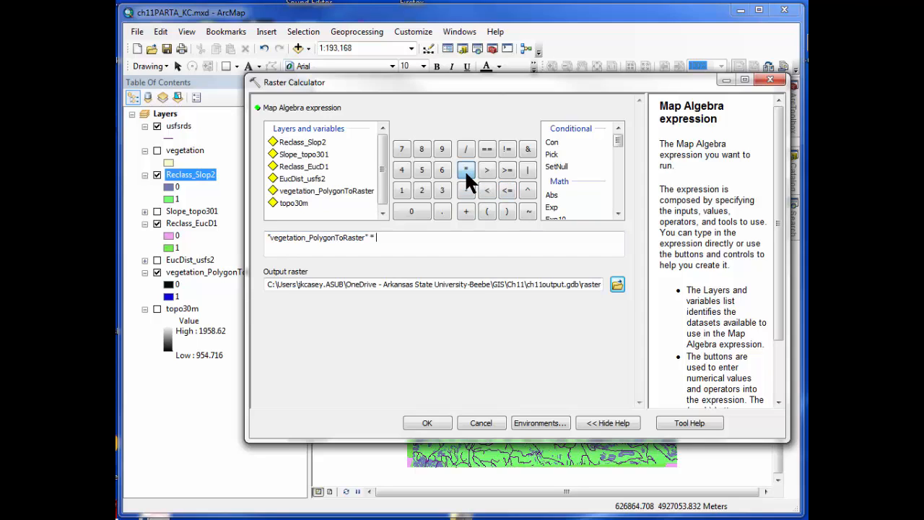
double_click(315, 165)
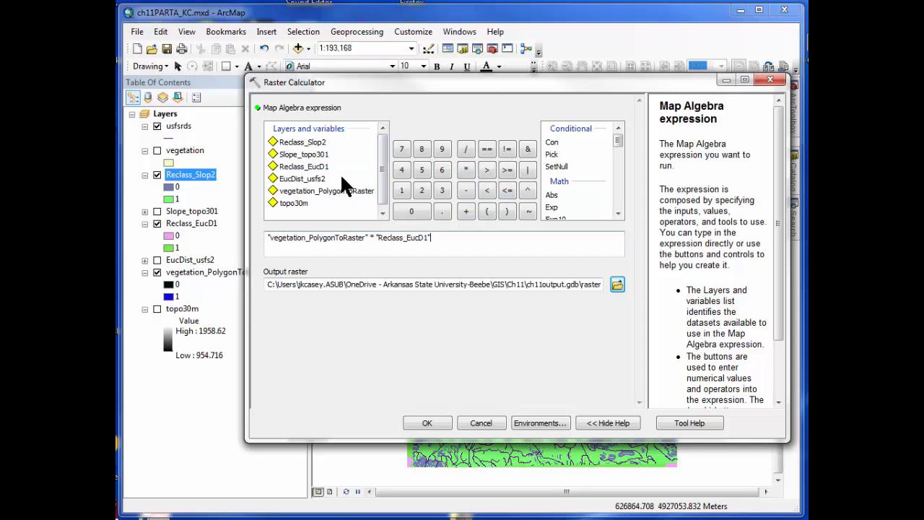
click(466, 165)
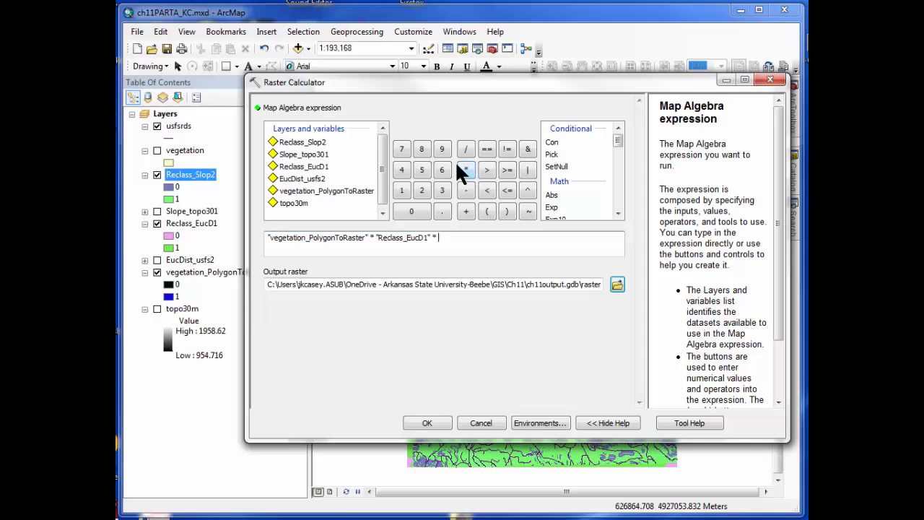
double_click(322, 144)
click(436, 419)
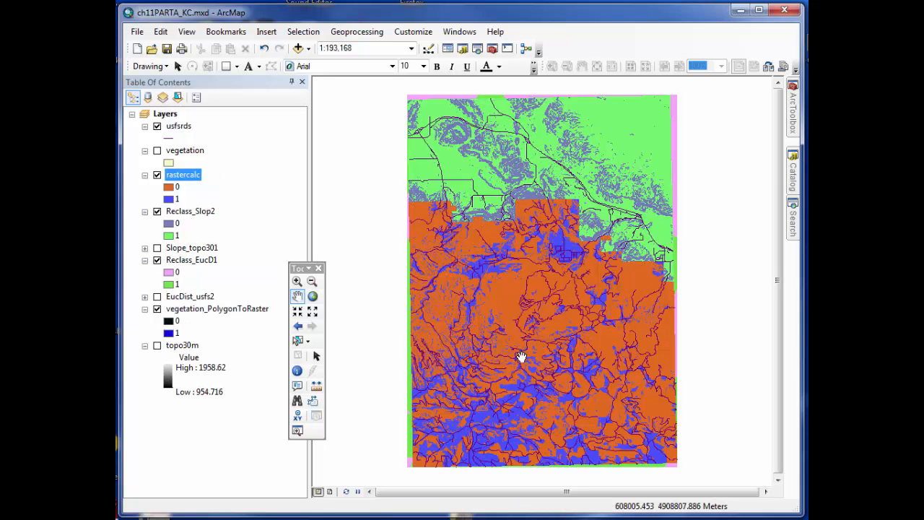
Hide the vegetation_PolygonToRaster, Reclass_EucD1 and Reclass_Slop2 layers.
click(157, 309)
click(157, 260)
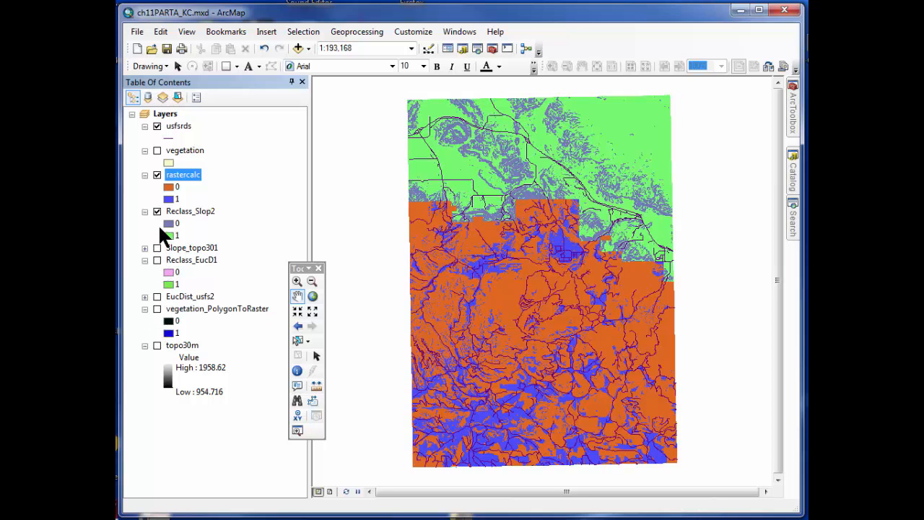
click(158, 211)
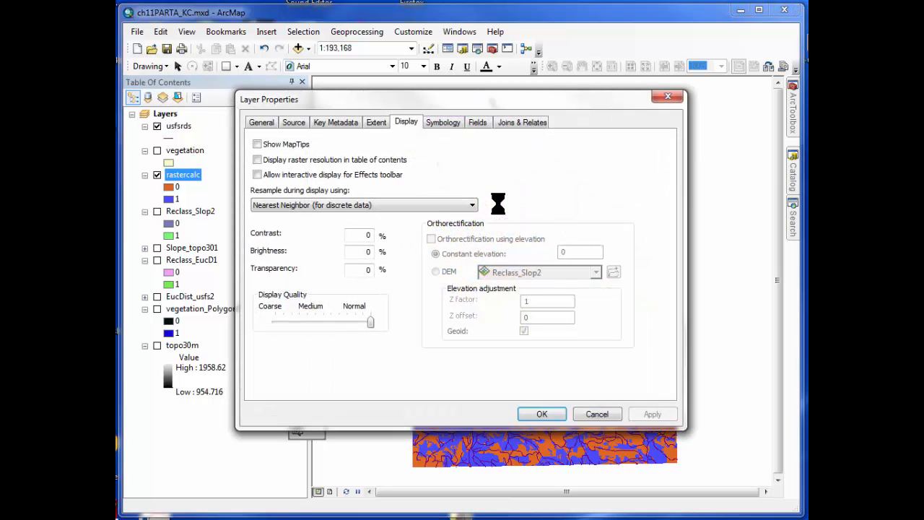
Remove value 0 from the rastercalc layer's unique-value symbology and color value 1 dark green.
click(436, 122)
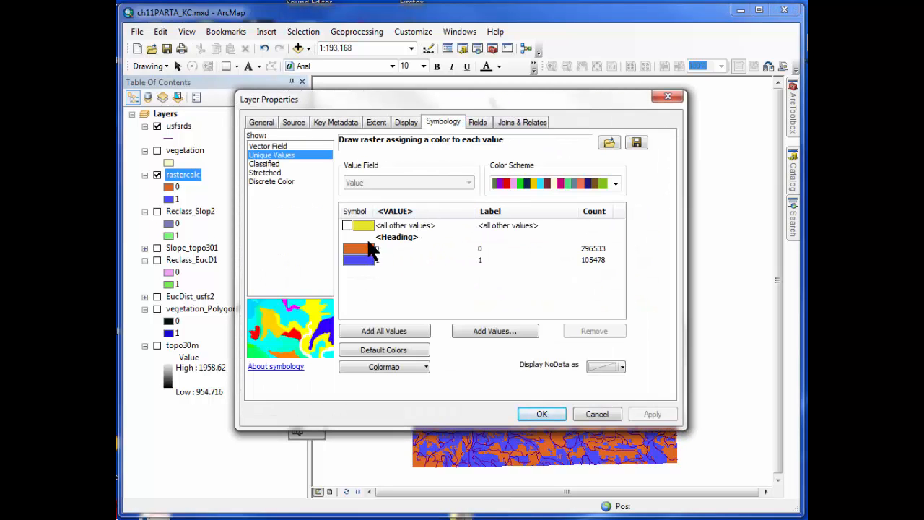
click(376, 246)
click(590, 331)
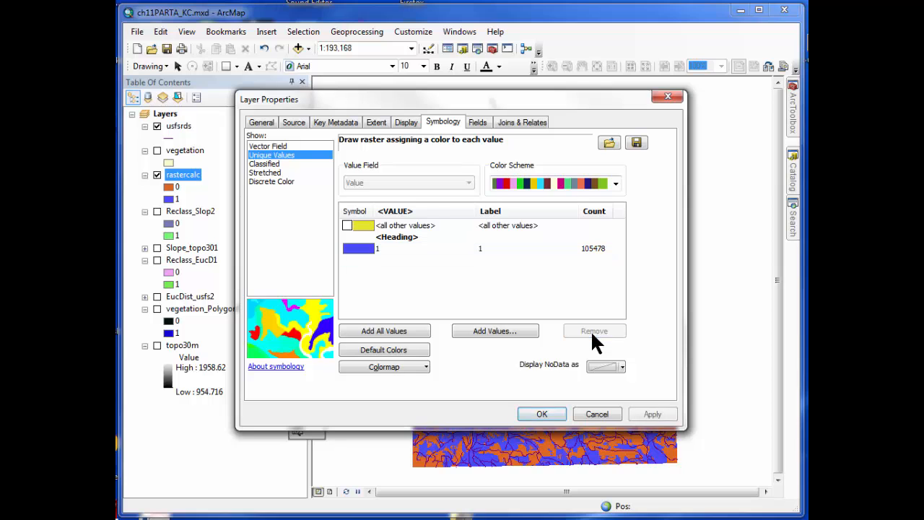
click(354, 248)
click(355, 250)
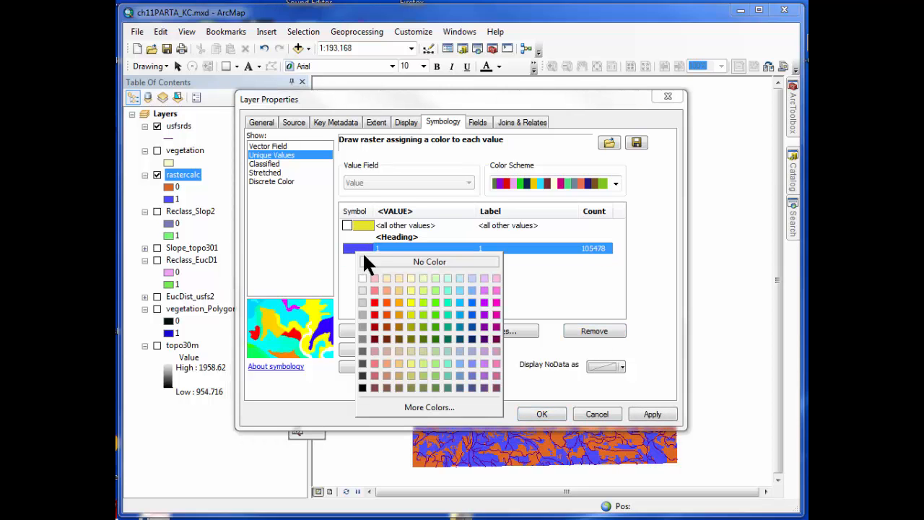
click(449, 339)
click(542, 414)
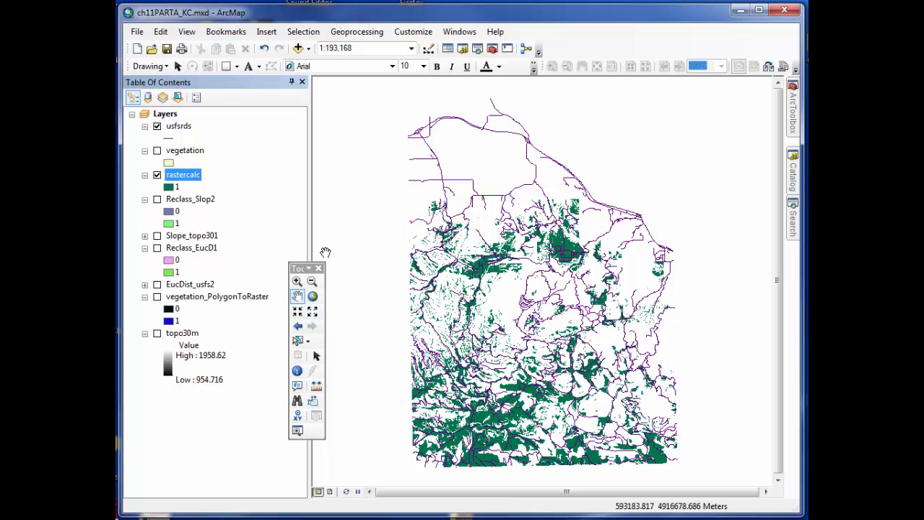
Switch the usfsrds layer's symbology to unique-value categories based on the TYPE field.
double_click(178, 126)
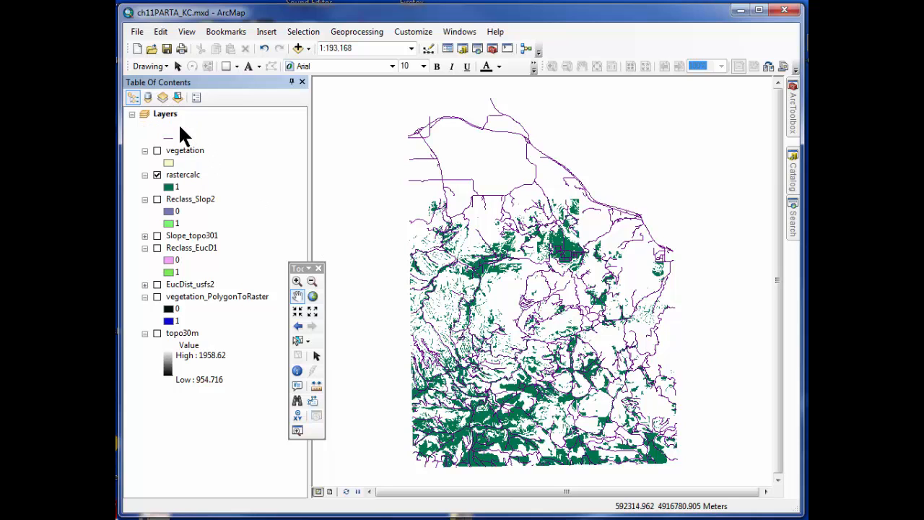
click(398, 113)
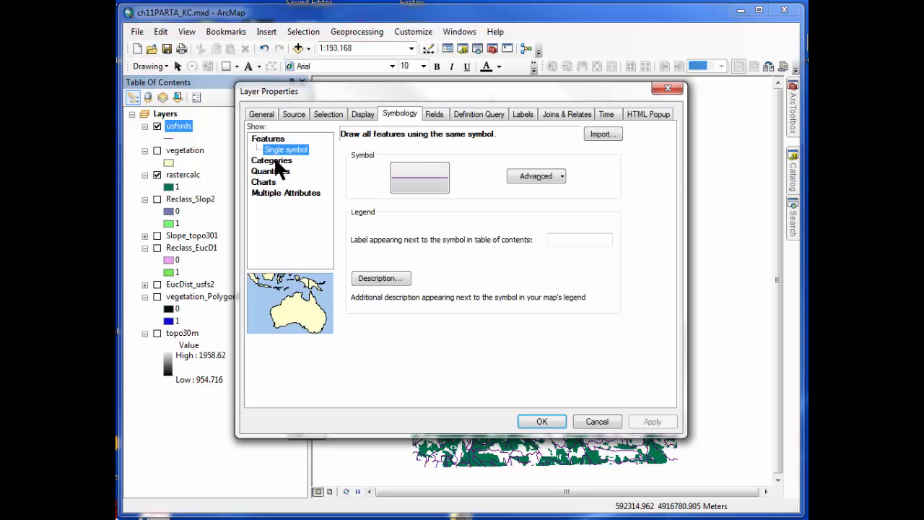
click(274, 161)
click(469, 162)
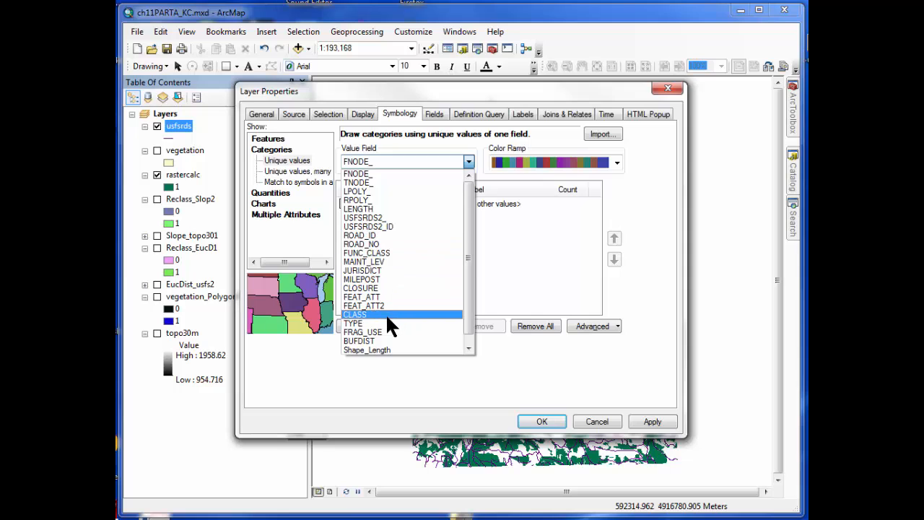
click(385, 322)
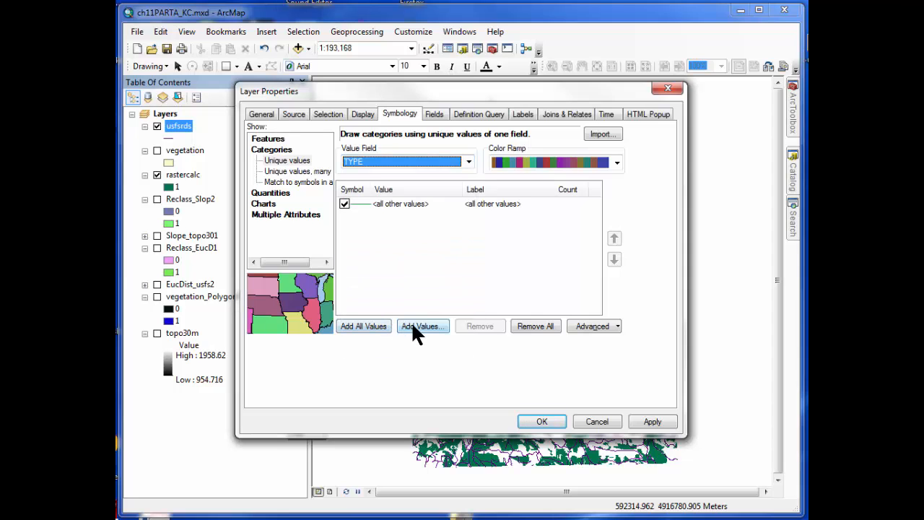
Add the values P and S to the usfsrds road categories and turn off the symbol for all other values.
click(414, 326)
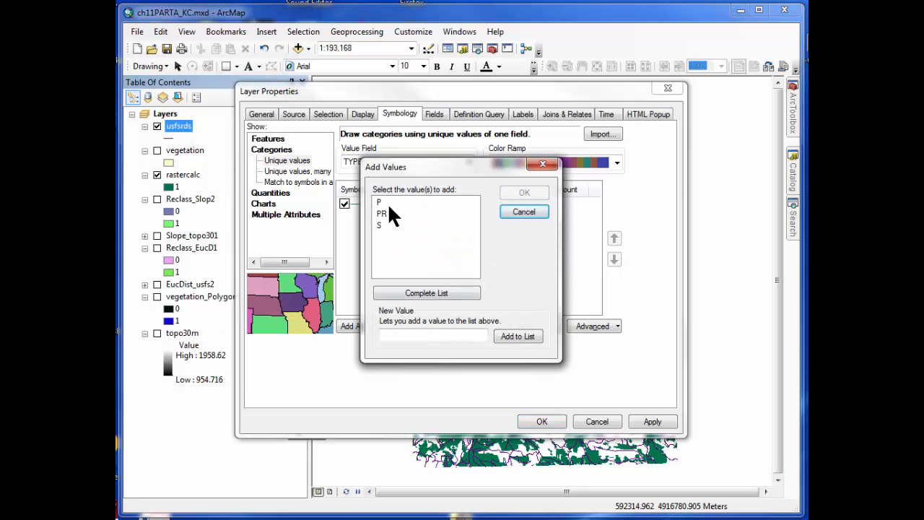
click(379, 202)
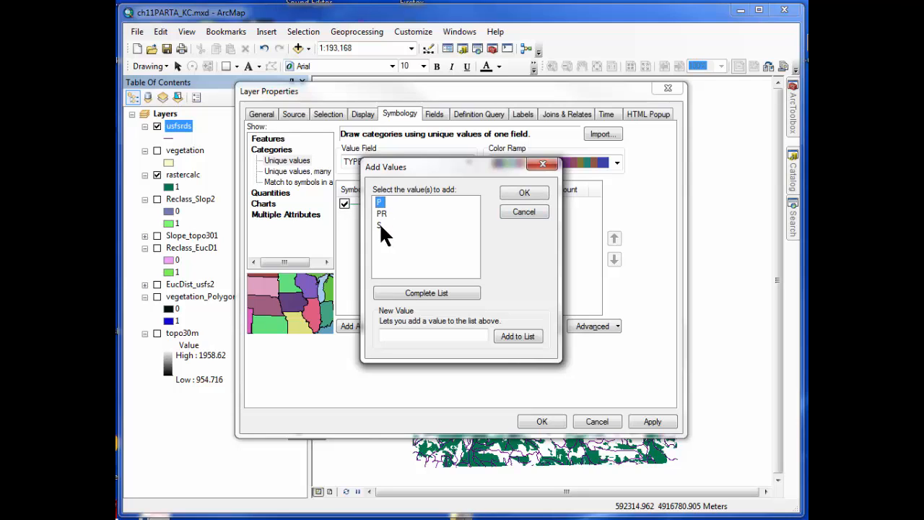
click(529, 191)
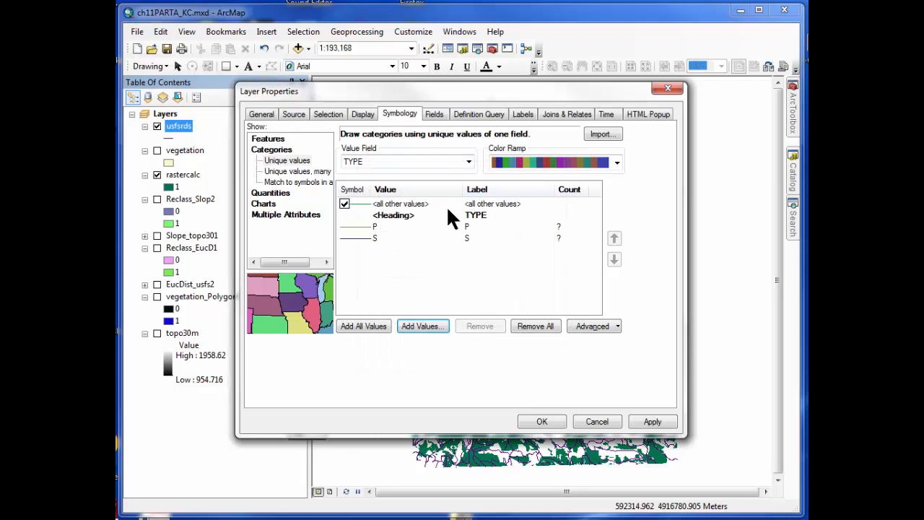
click(344, 203)
Assign the Arterial Street line symbol to the P roads.
click(354, 226)
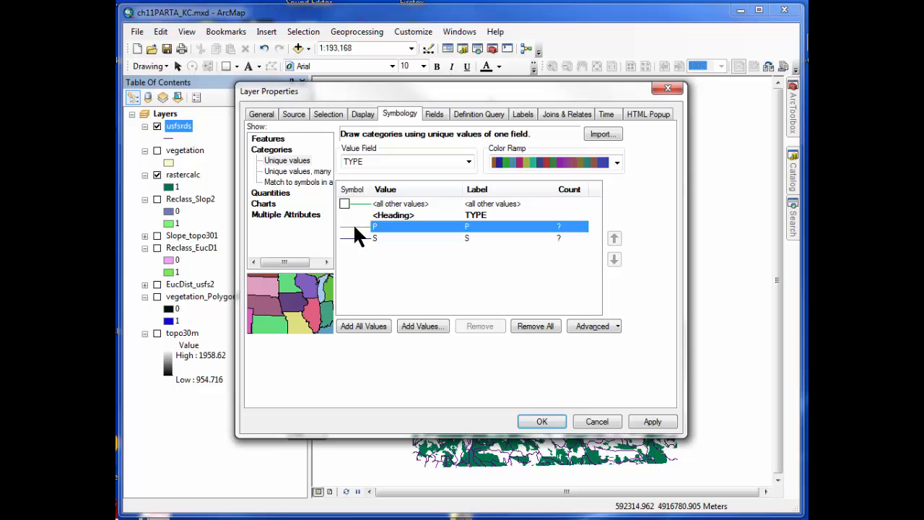
double_click(354, 226)
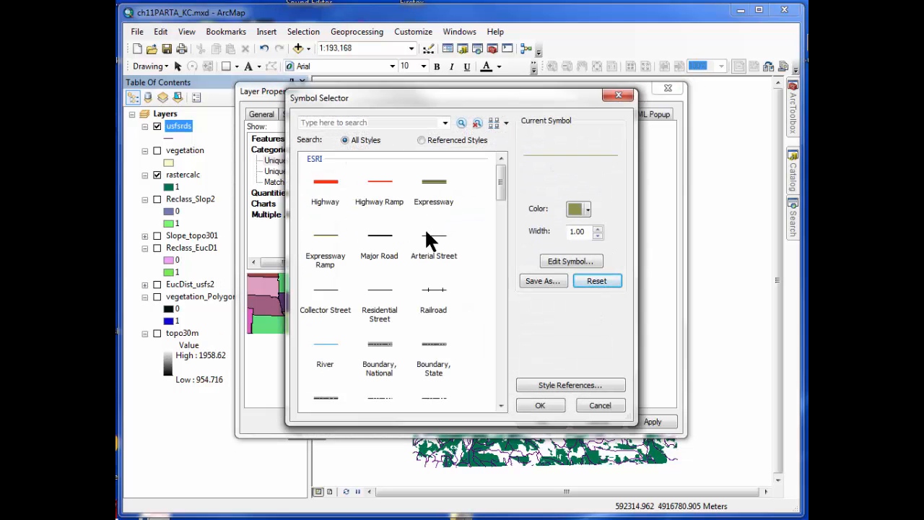
click(426, 233)
click(550, 406)
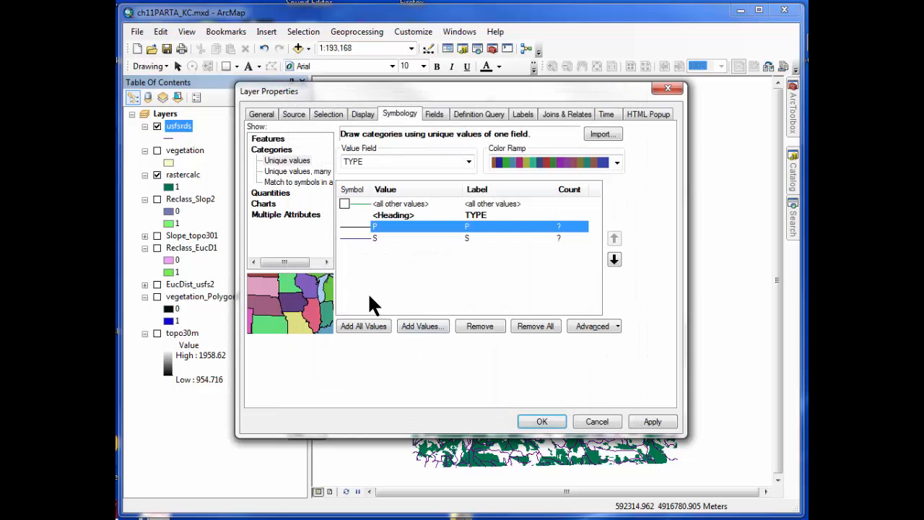
Assign the Arterial Street line symbol in gray to the S roads and apply the usfsrds symbology to the map.
double_click(352, 239)
click(473, 236)
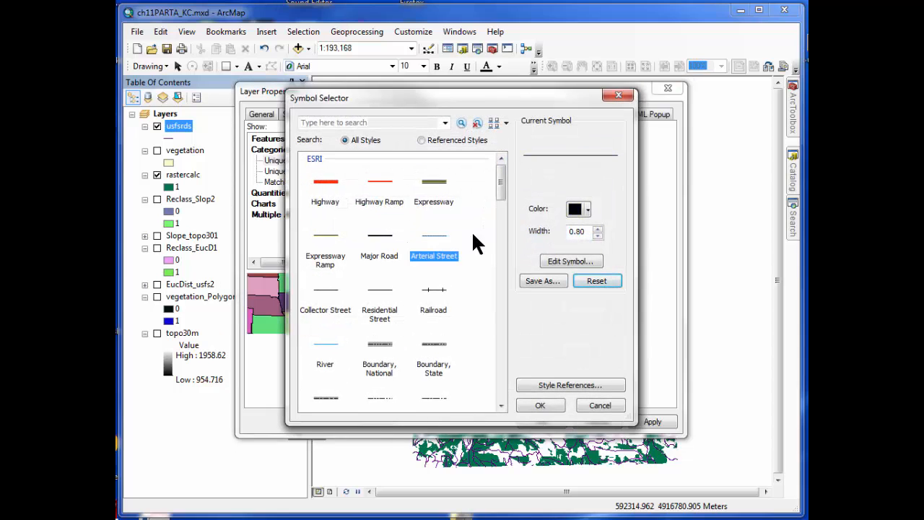
click(587, 211)
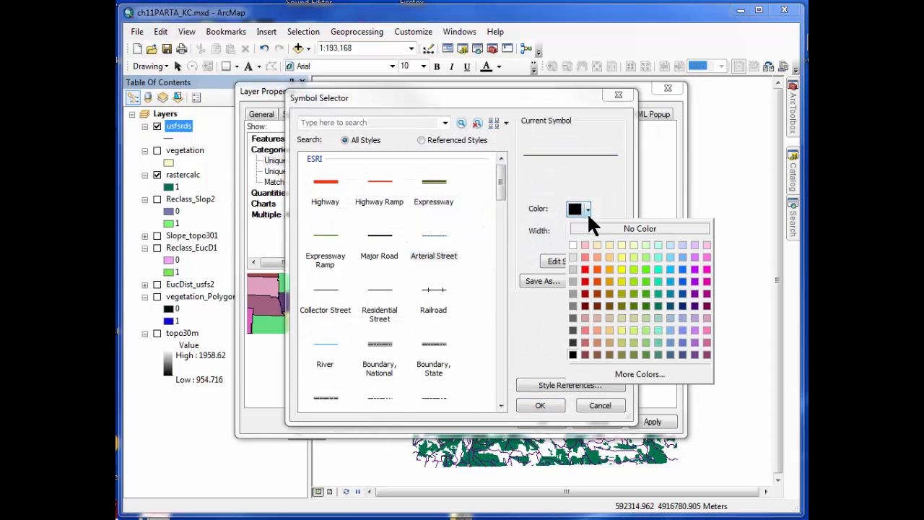
click(575, 286)
click(540, 407)
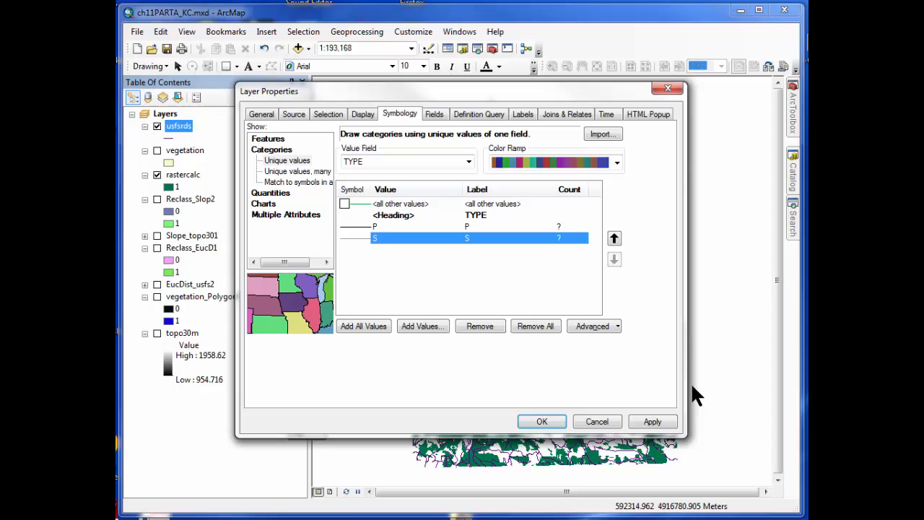
click(553, 417)
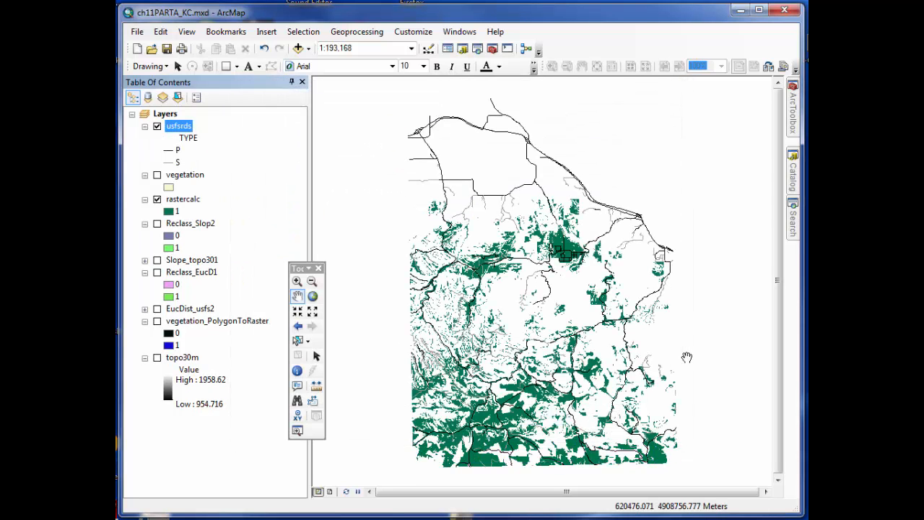